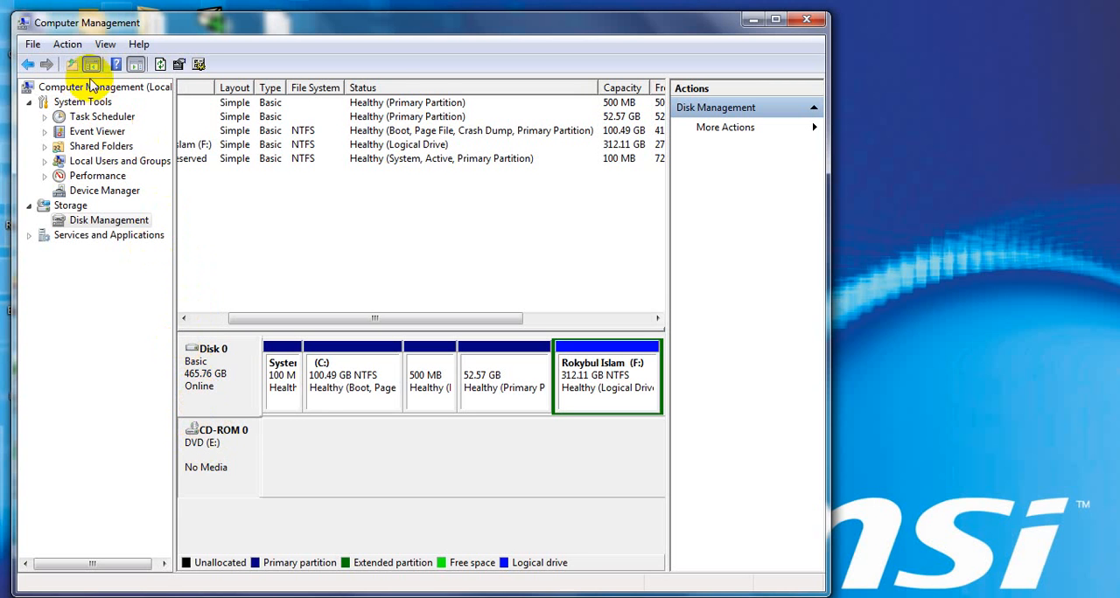
Start creating a virtual hard disk and save its VHD file to the Desktop, named with the owner's full name
{"action": "left_click", "coordinate": [67, 44]}
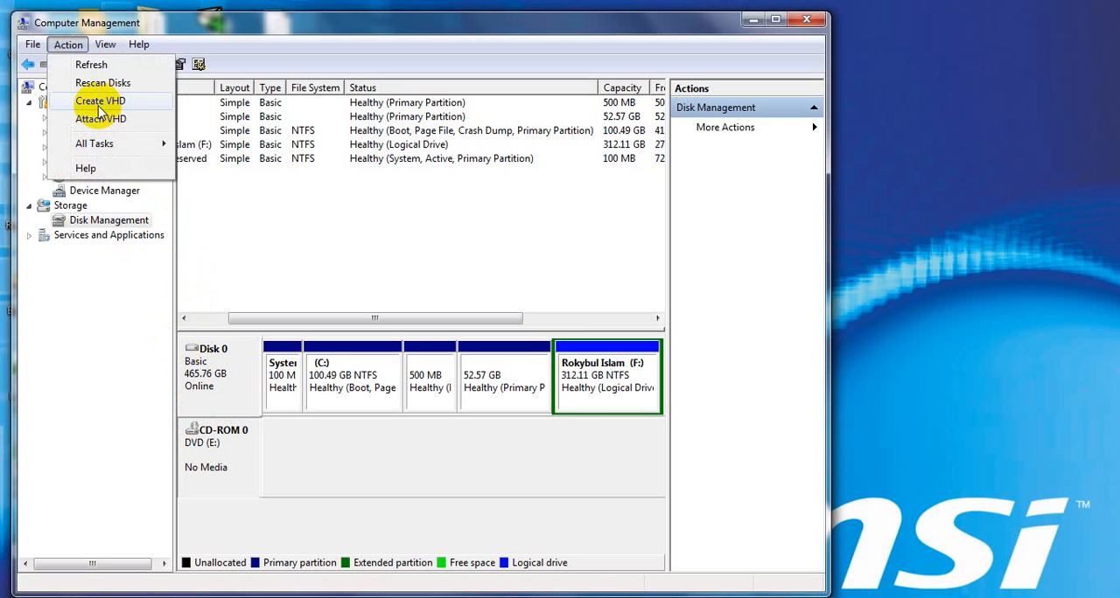
{"action": "left_click", "coordinate": [103, 101]}
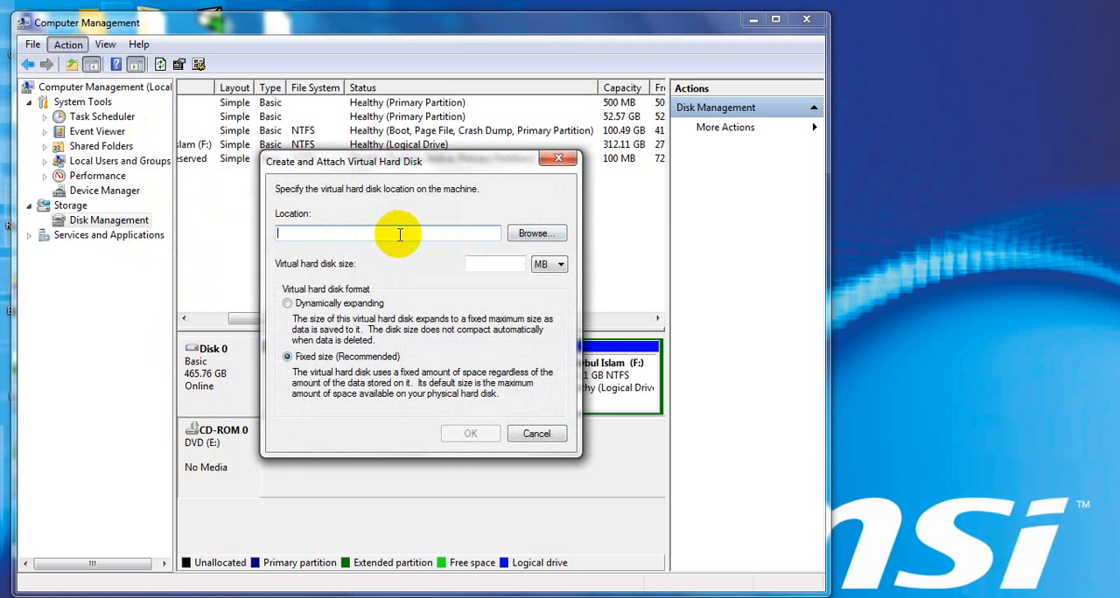
{"action": "left_click", "coordinate": [399, 235]}
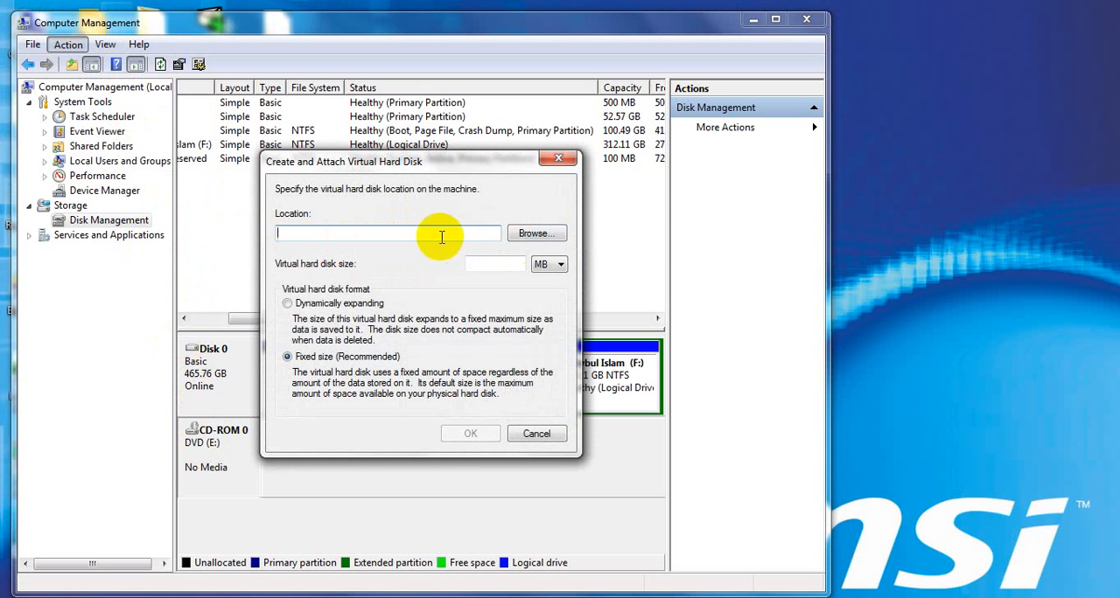
{"action": "left_click", "coordinate": [536, 234]}
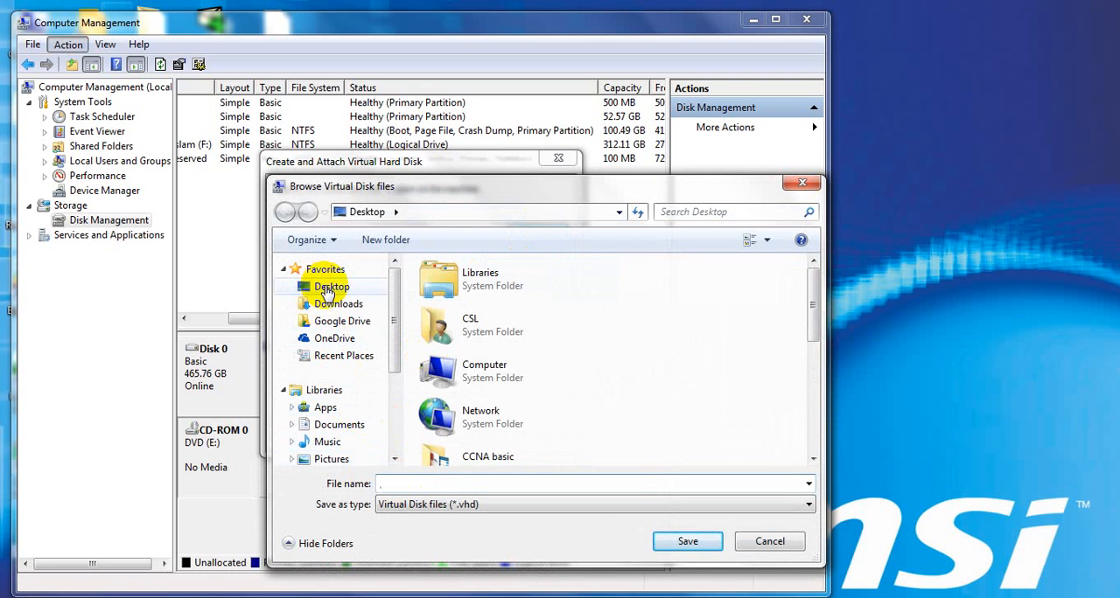
{"action": "left_click", "coordinate": [330, 289]}
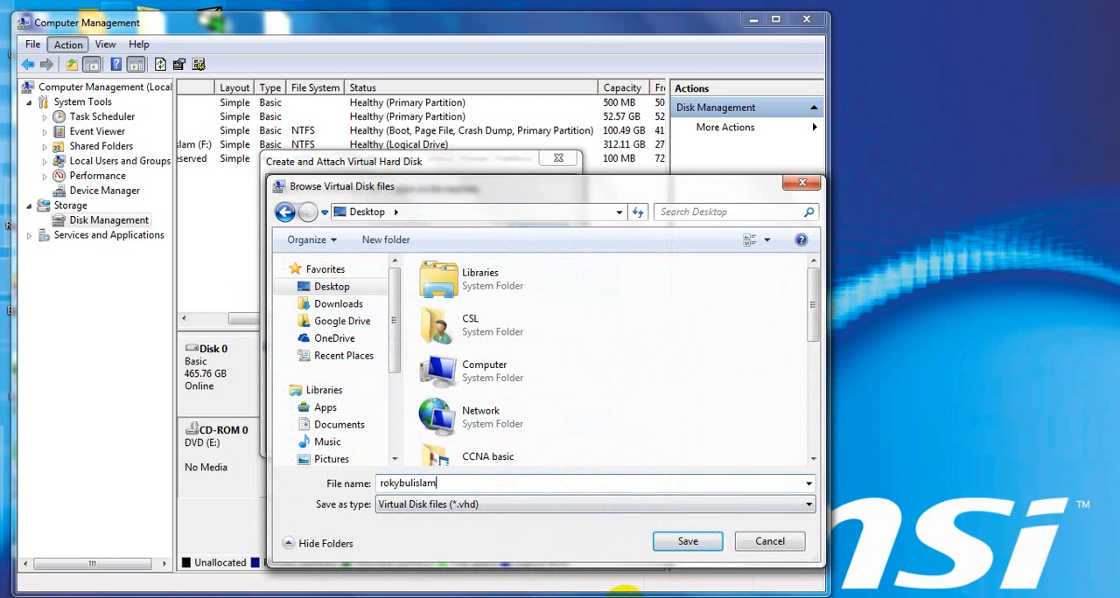
{"action": "left_click", "coordinate": [688, 542]}
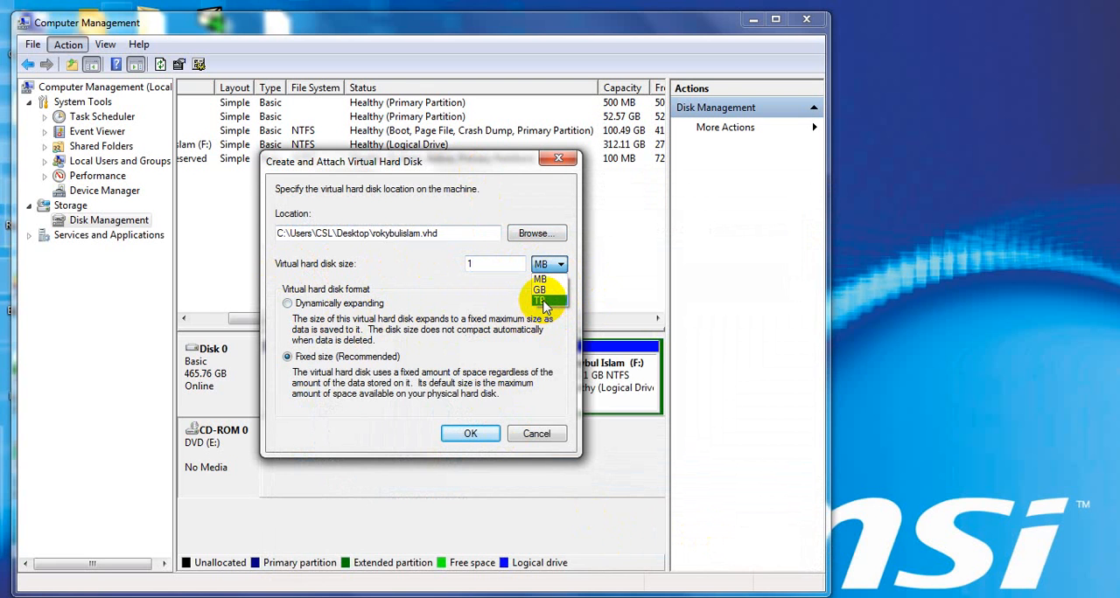
Set the virtual hard disk size to 1 TB with the dynamically expanding format and create the disk
{"action": "left_click", "coordinate": [543, 302]}
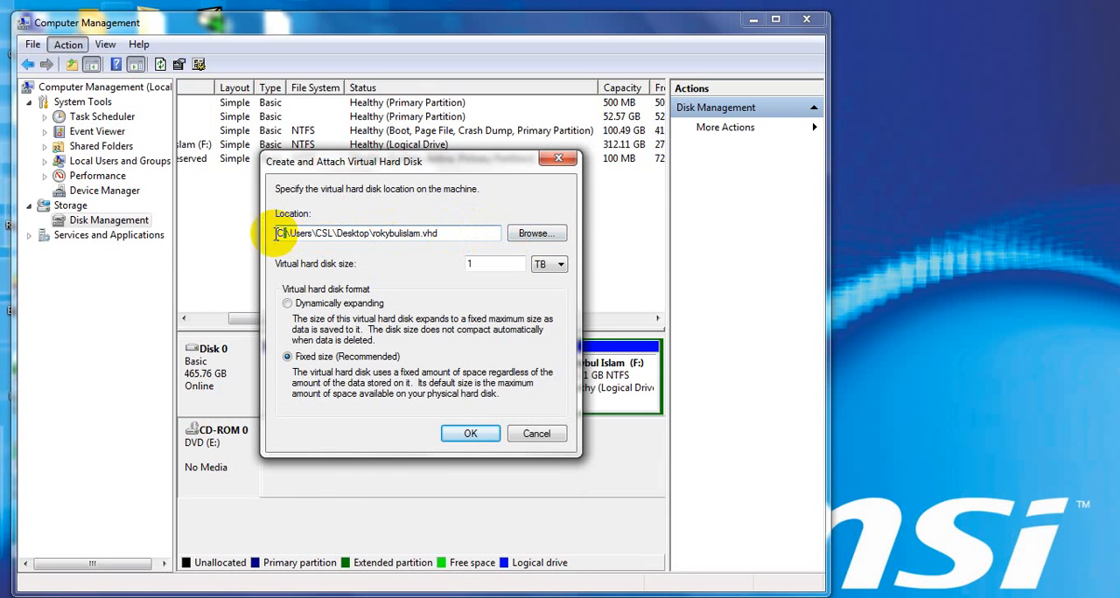
{"action": "left_click_drag", "start_coordinate": [286, 233], "coordinate": [276, 234]}
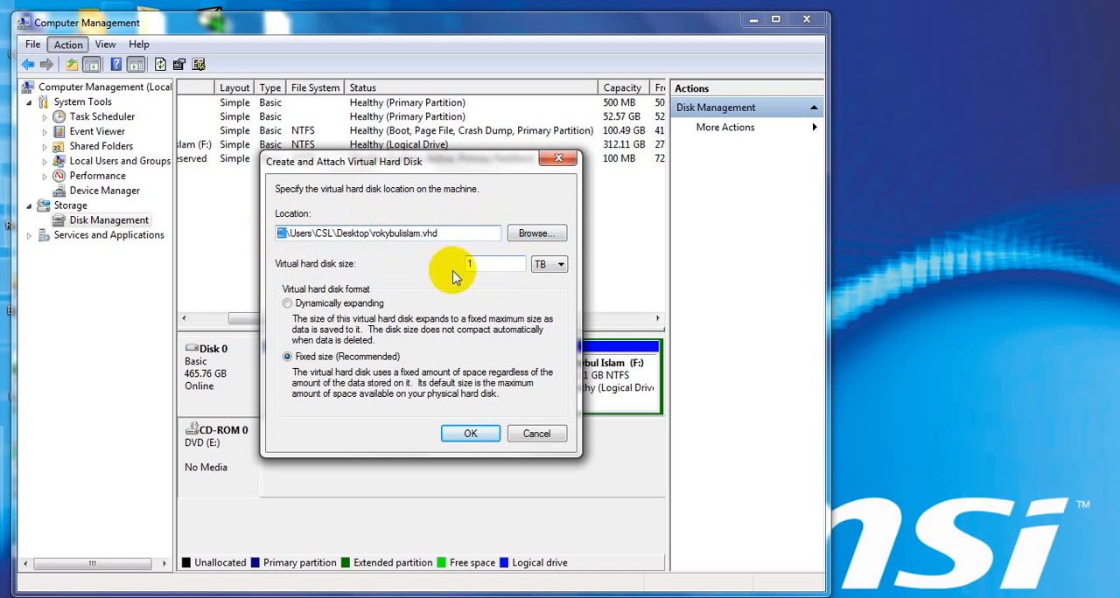
{"action": "left_click", "coordinate": [488, 264]}
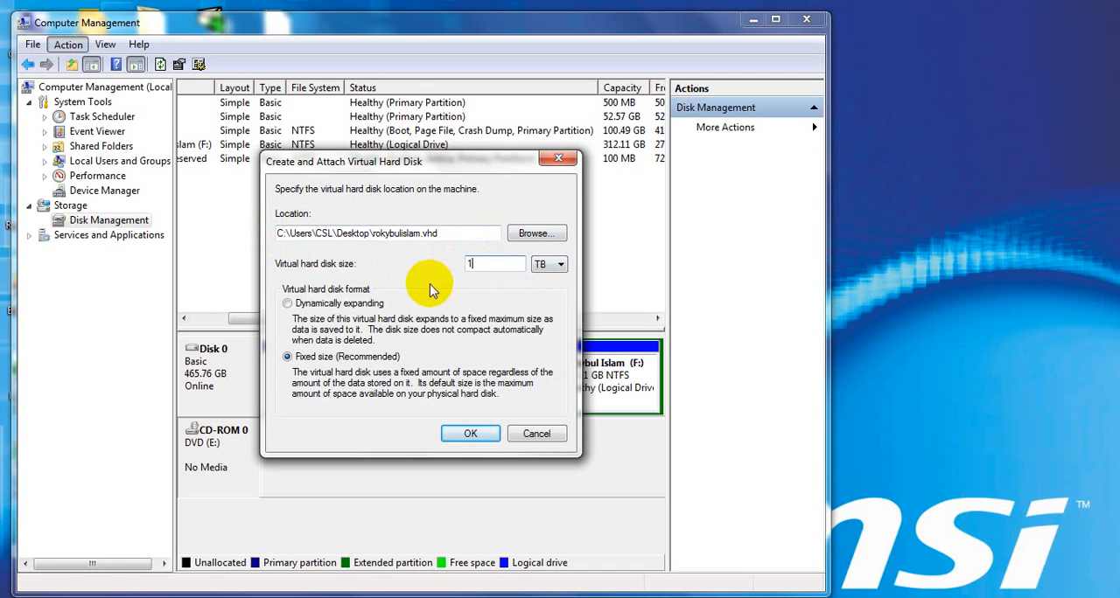
{"action": "left_click", "coordinate": [453, 236]}
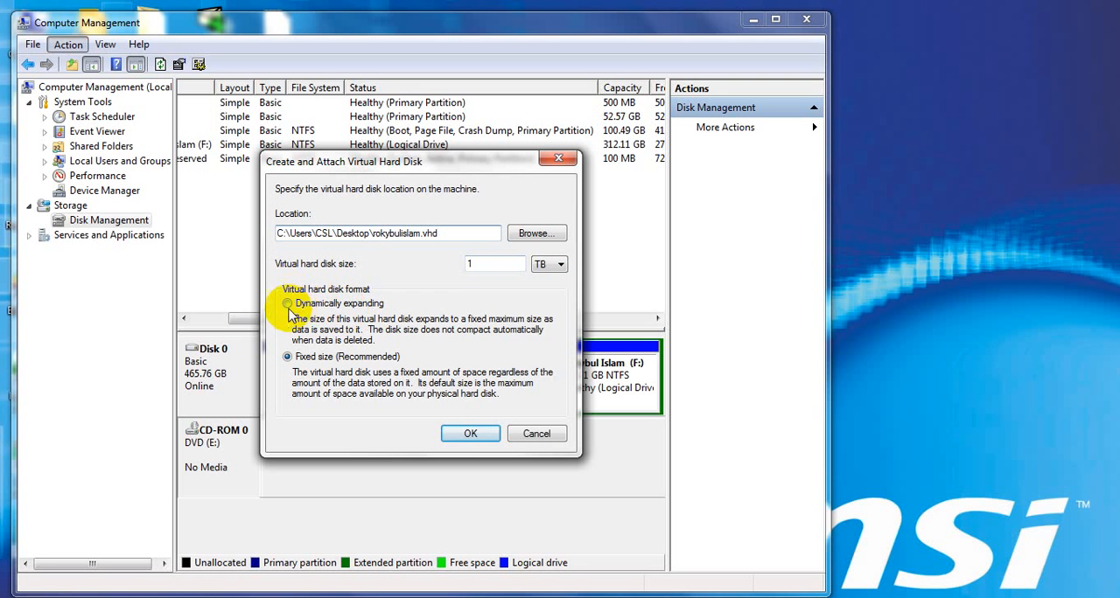
{"action": "left_click", "coordinate": [464, 435]}
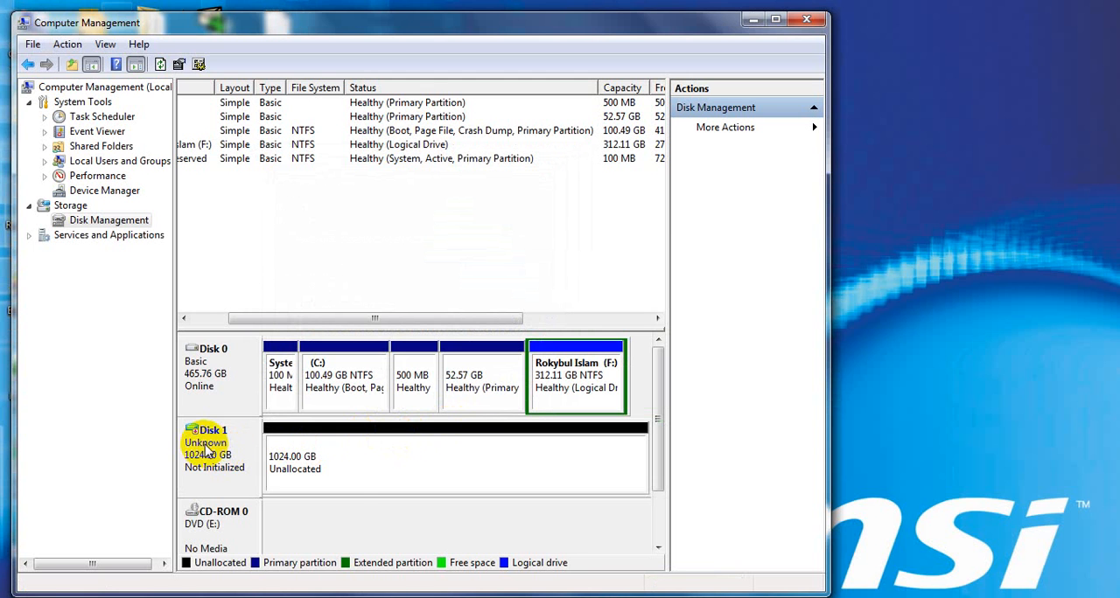
Initialize Disk 1 with the MBR (Master Boot Record) partition style
{"action": "right_click", "coordinate": [235, 457]}
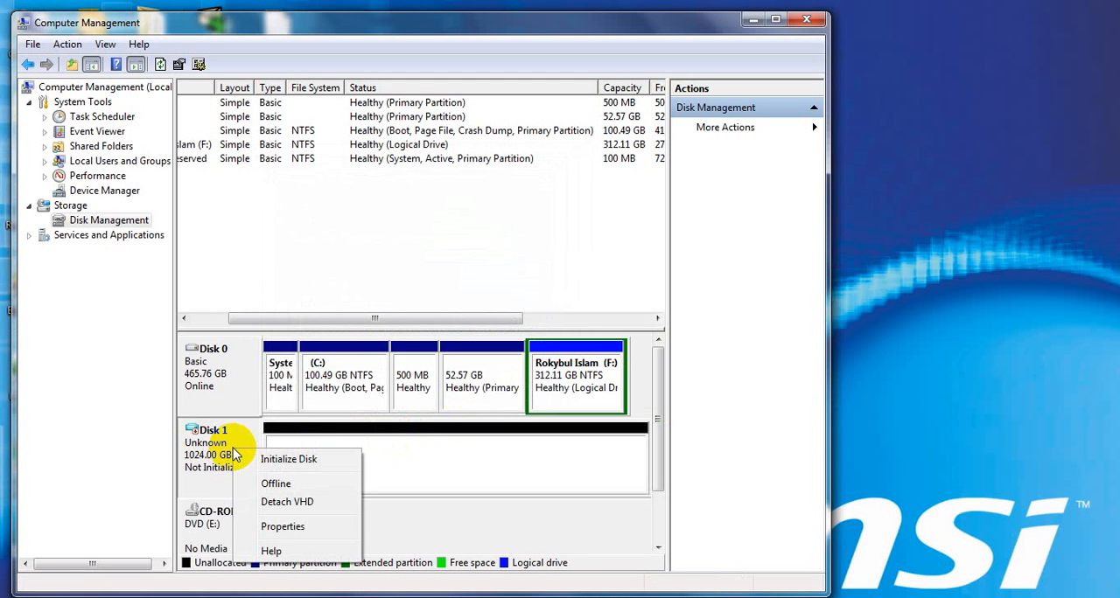
{"action": "left_click", "coordinate": [193, 456]}
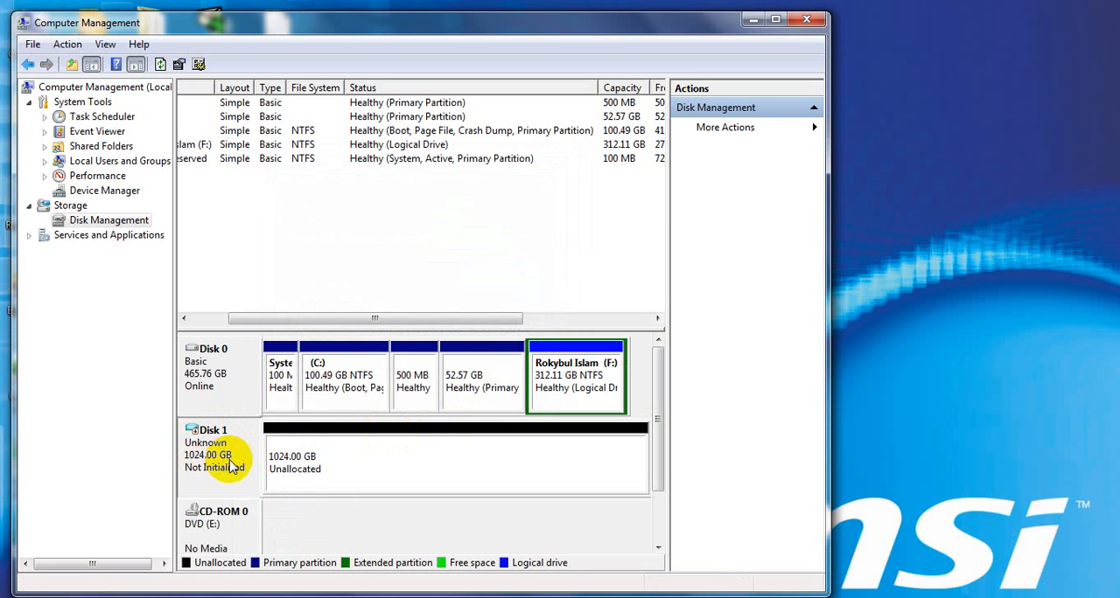
{"action": "right_click", "coordinate": [233, 462]}
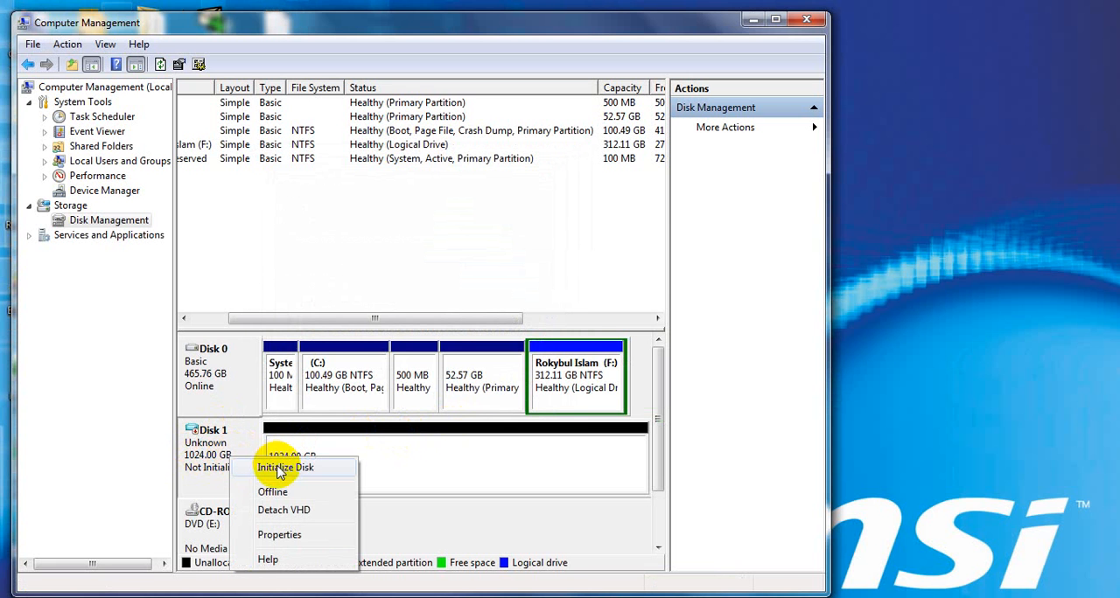
{"action": "left_click", "coordinate": [282, 468]}
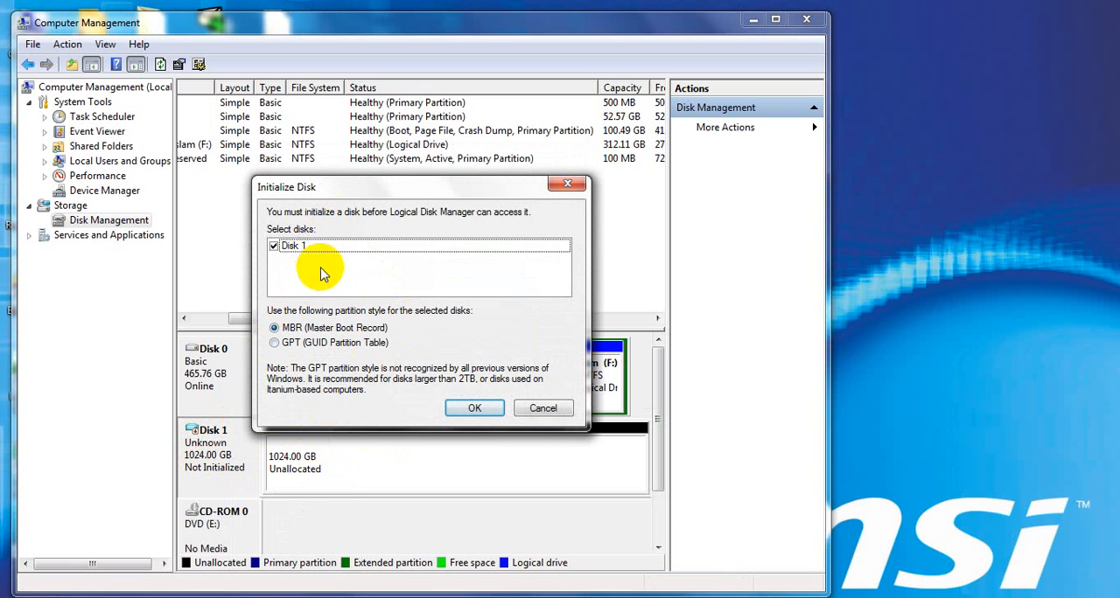
{"action": "left_click", "coordinate": [463, 407]}
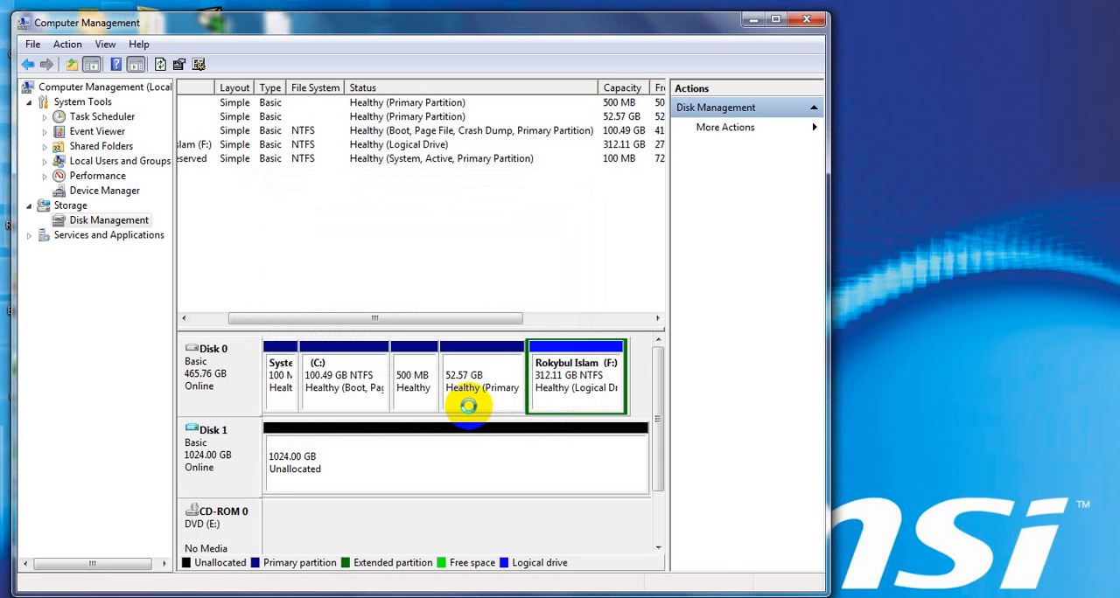
Check the drive list in the Computer window, and return to Computer Management
{"action": "left_click", "coordinate": [296, 473]}
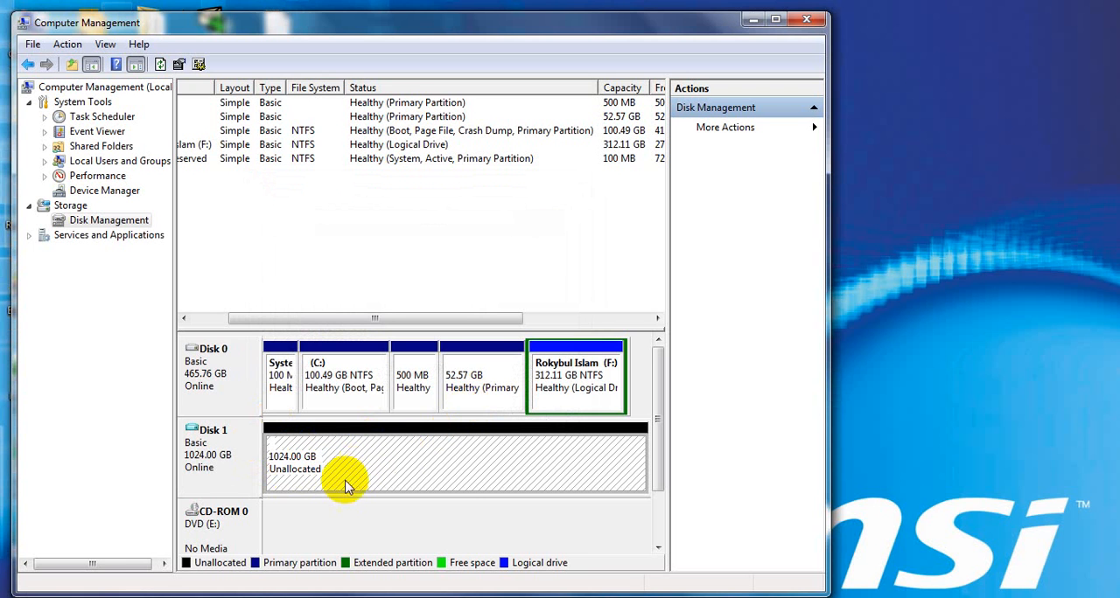
{"action": "left_click", "coordinate": [750, 20]}
{"action": "double_click", "coordinate": [32, 26]}
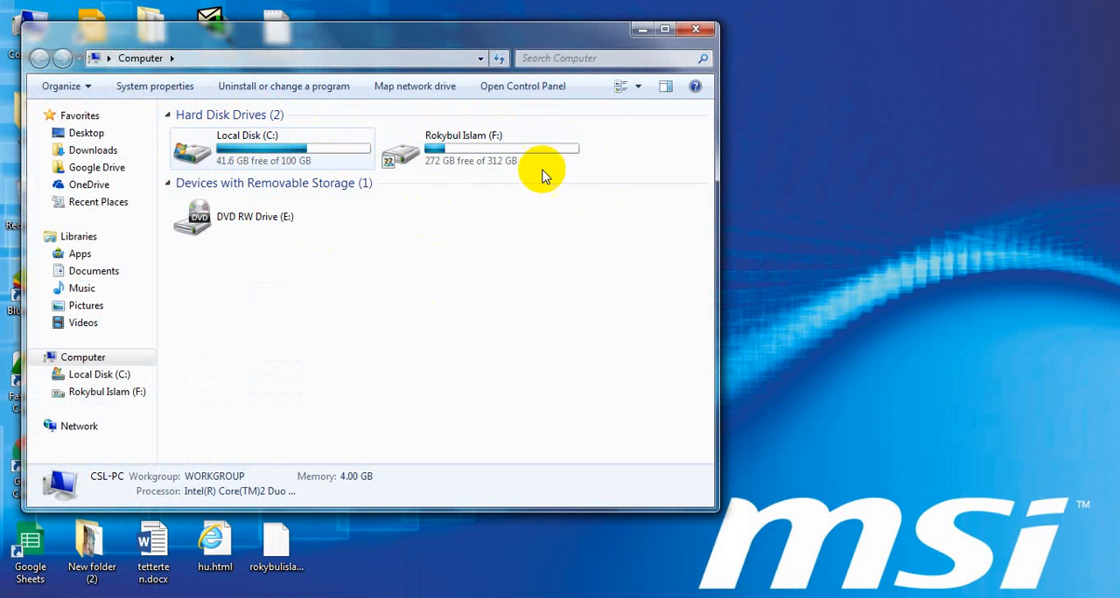
{"action": "left_click", "coordinate": [643, 29]}
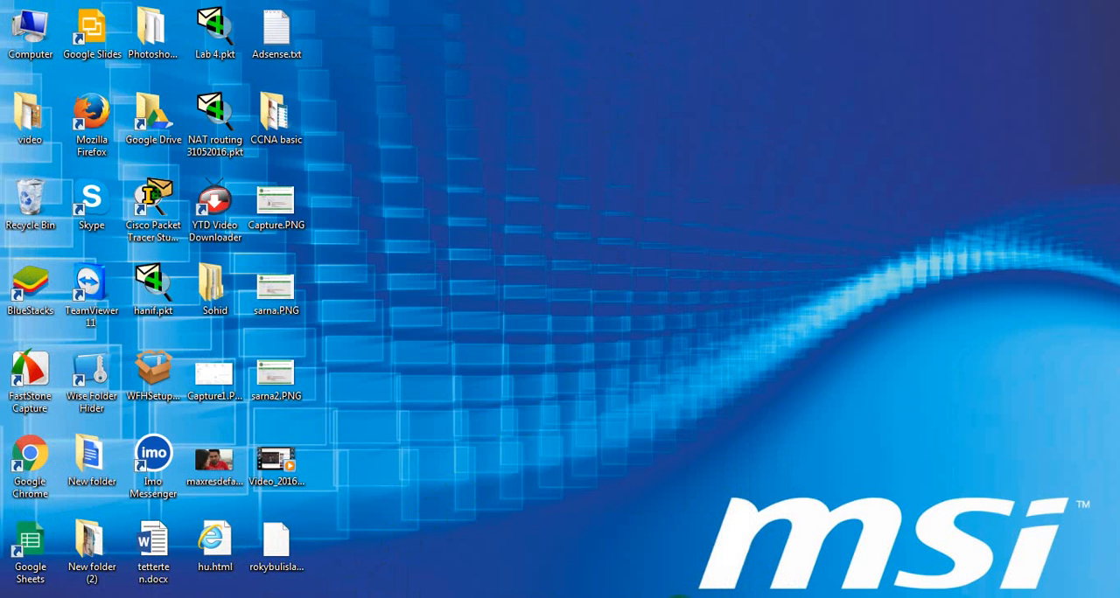
{"action": "left_click", "coordinate": [680, 597]}
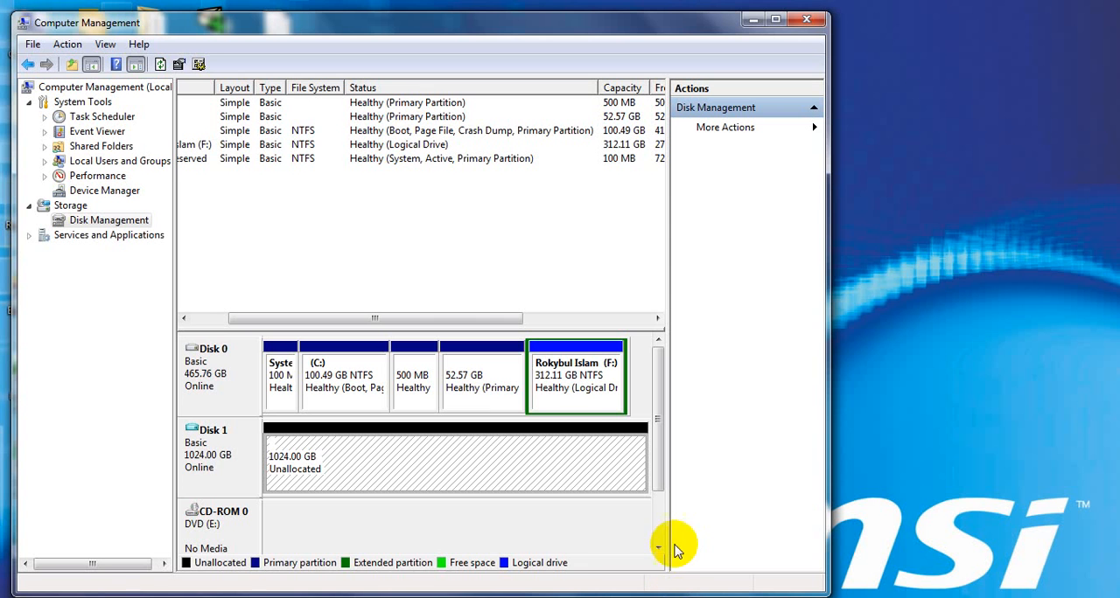
Start a new simple volume on Disk 1's unallocated space and set its size to 348573 MB
{"action": "right_click", "coordinate": [335, 456]}
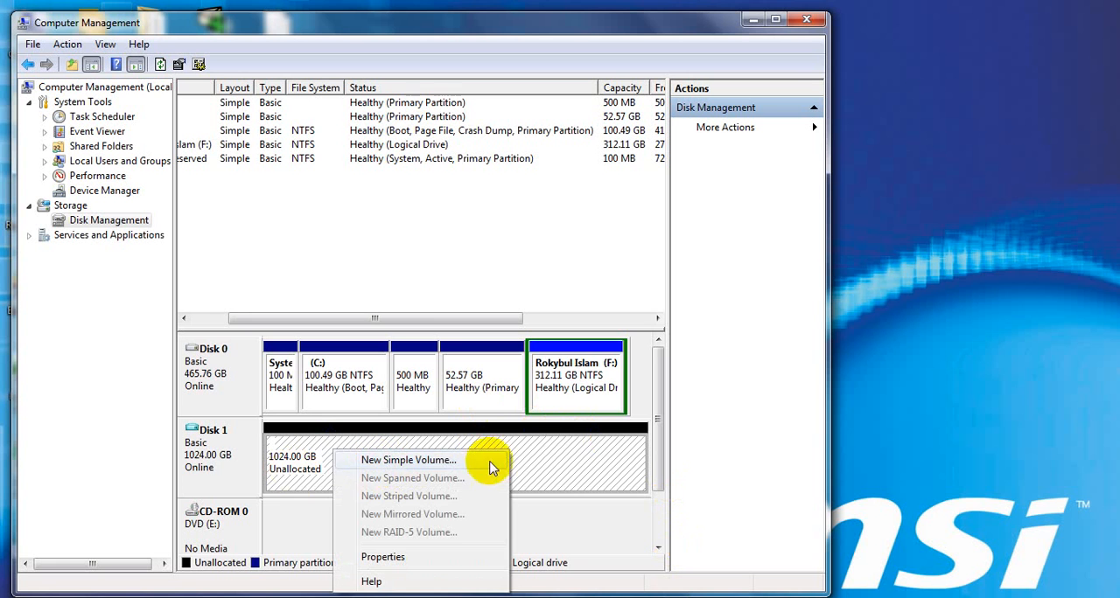
{"action": "left_click", "coordinate": [528, 458]}
{"action": "right_click", "coordinate": [525, 457]}
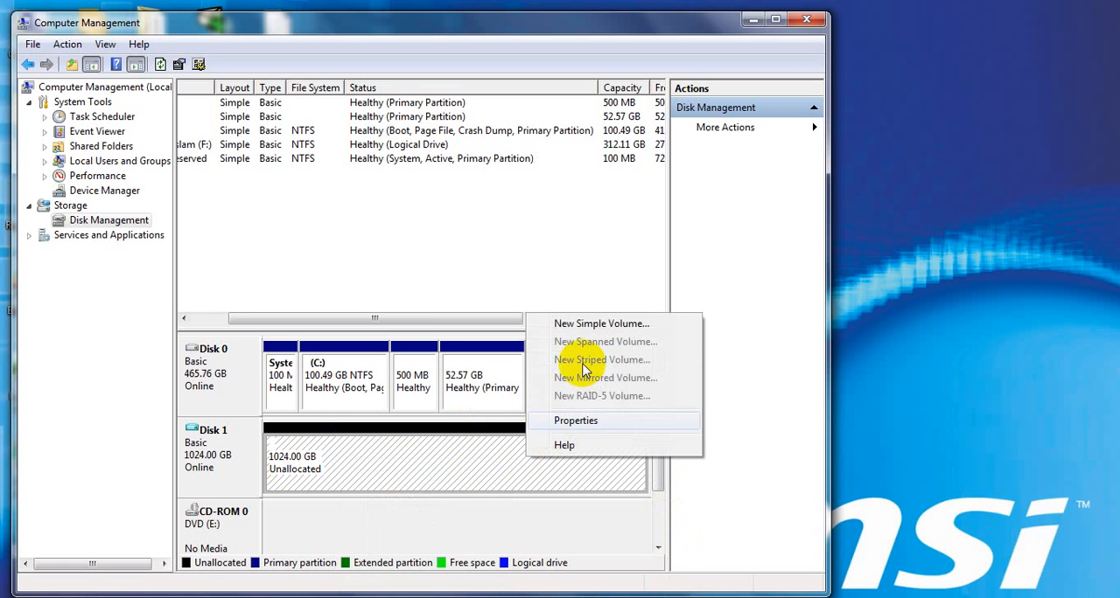
{"action": "left_click", "coordinate": [630, 324]}
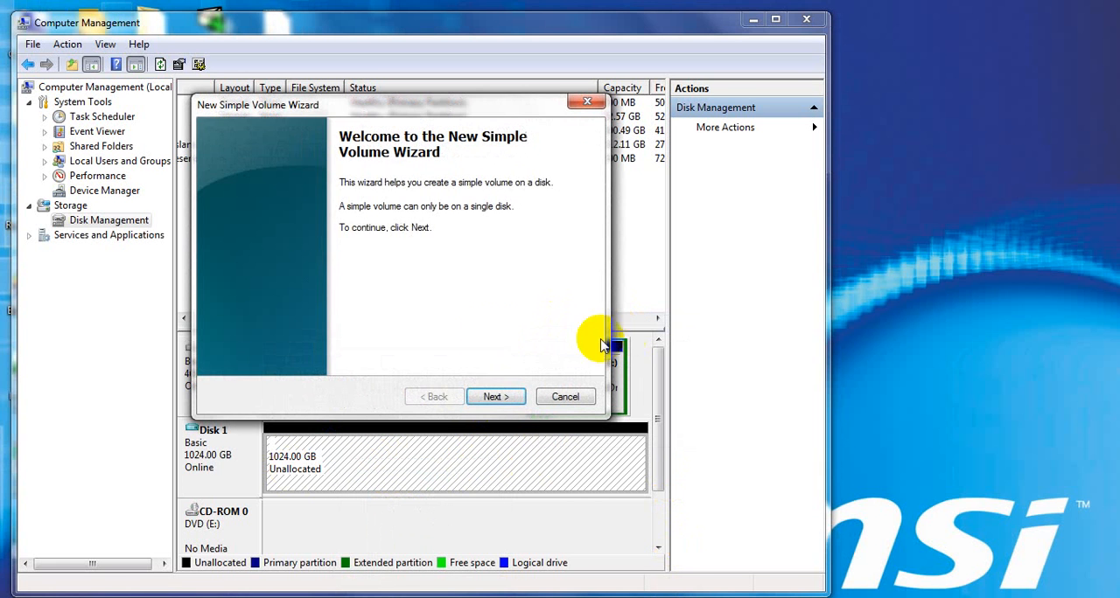
{"action": "left_click", "coordinate": [492, 397]}
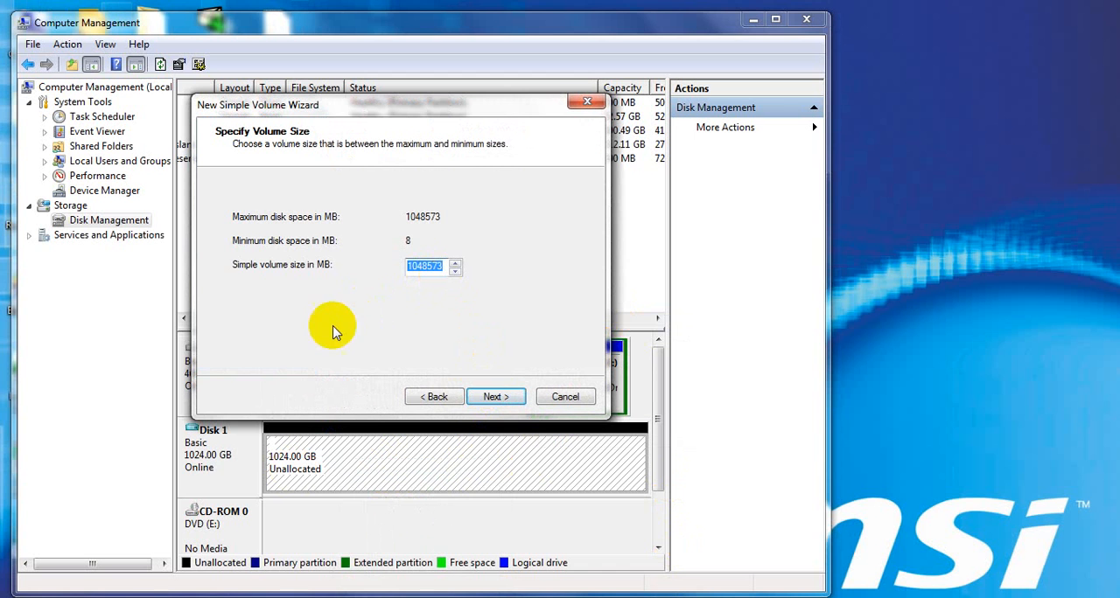
{"action": "left_click", "coordinate": [420, 264]}
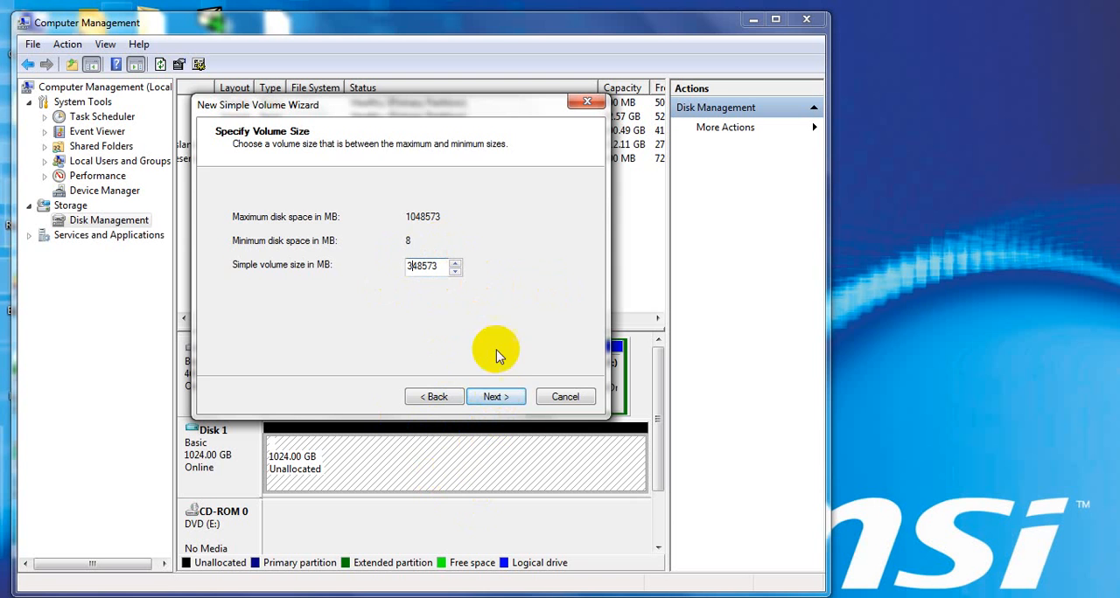
{"action": "left_click", "coordinate": [502, 398]}
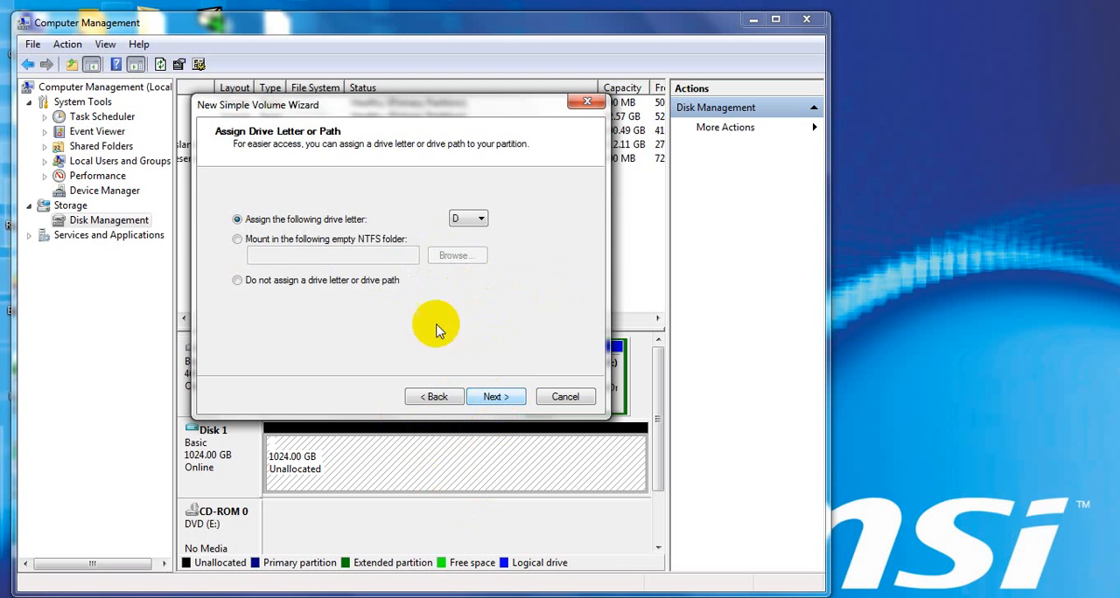
Assign drive letter D, quick-format the volume as NTFS with the label New Volume, and finish the wizard
{"action": "left_click", "coordinate": [492, 398]}
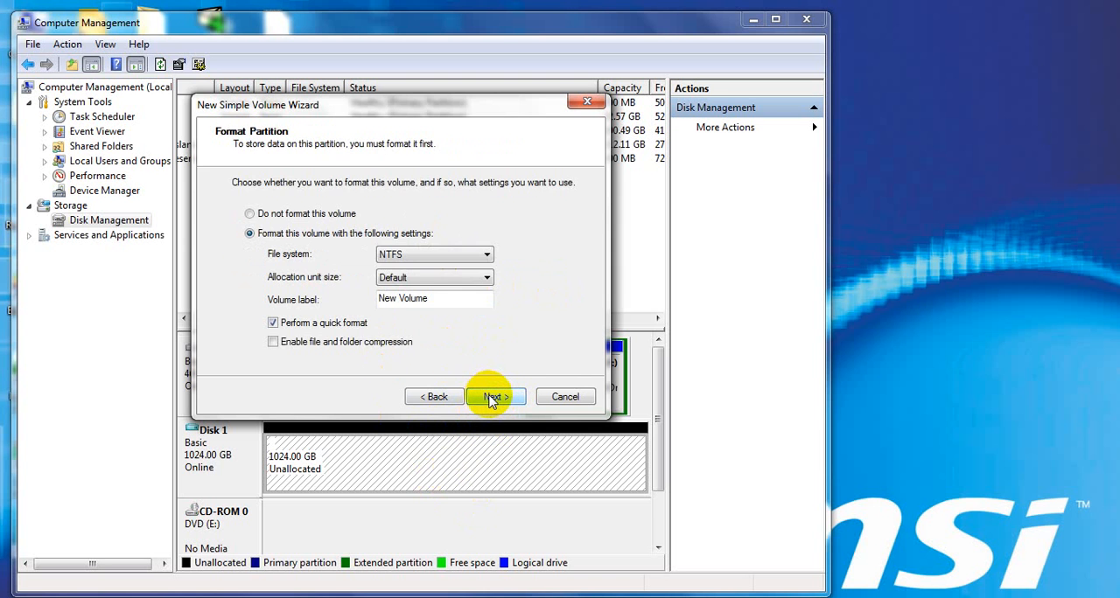
{"action": "left_click", "coordinate": [494, 398]}
{"action": "left_click", "coordinate": [495, 397]}
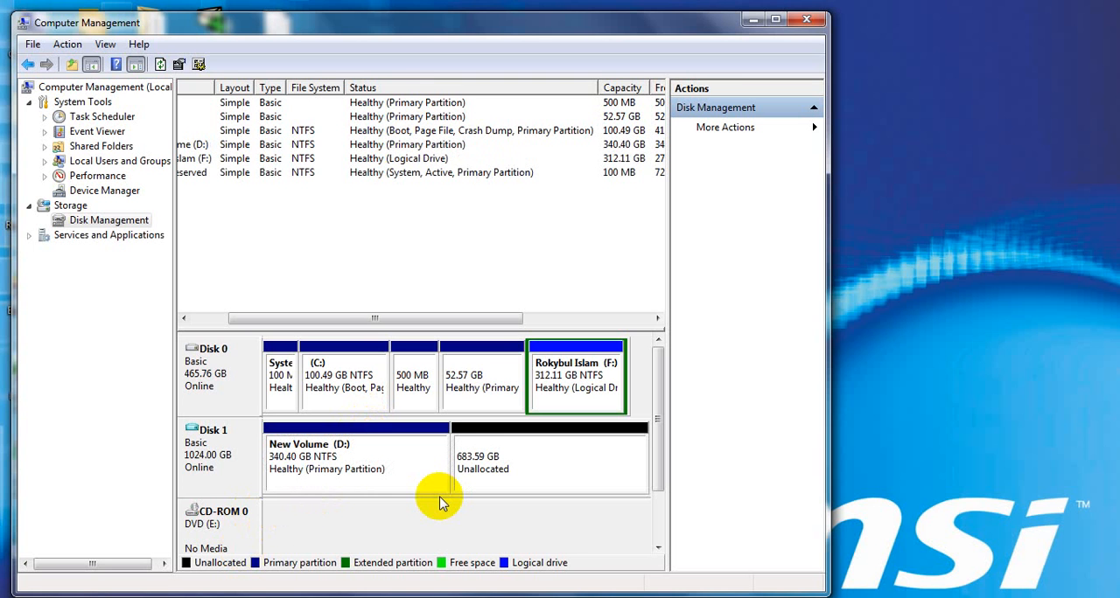
Dismiss the AutoPlay prompt and compare the Computer drive list with Disk 1's partitions in Disk Management
{"action": "left_click", "coordinate": [523, 468]}
{"action": "left_click", "coordinate": [370, 467]}
{"action": "left_click", "coordinate": [529, 463]}
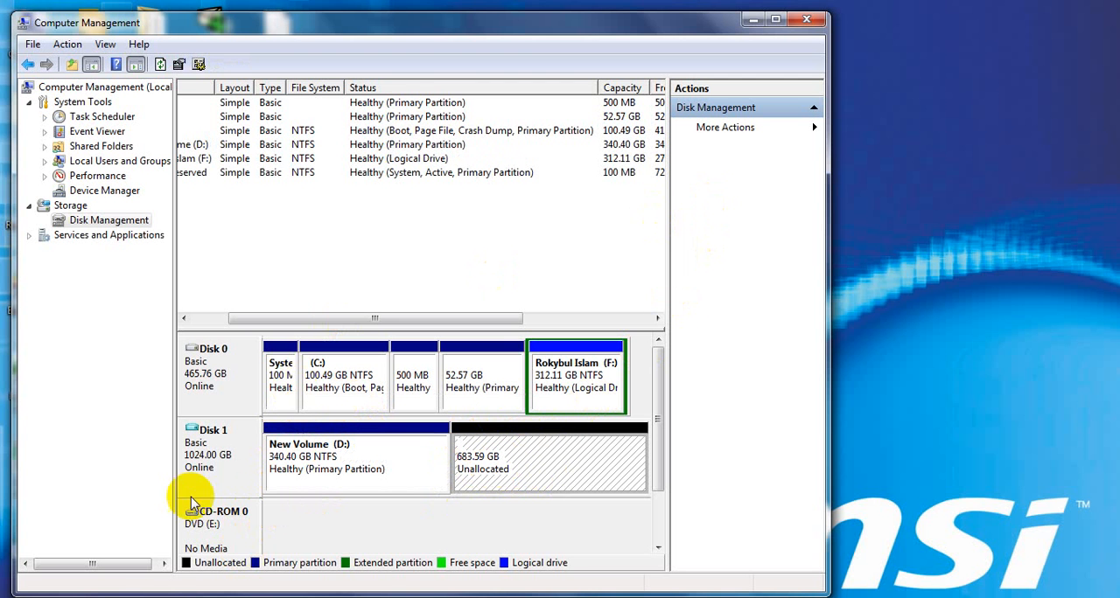
{"action": "mouse_move", "coordinate": [122, 592]}
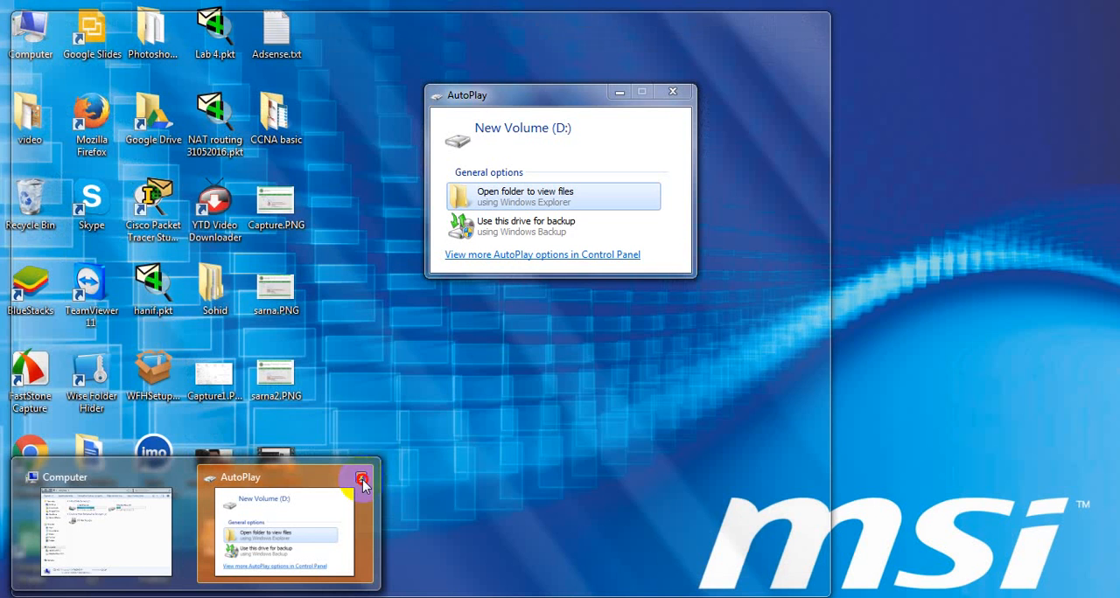
{"action": "left_click", "coordinate": [362, 482]}
{"action": "left_click", "coordinate": [131, 560]}
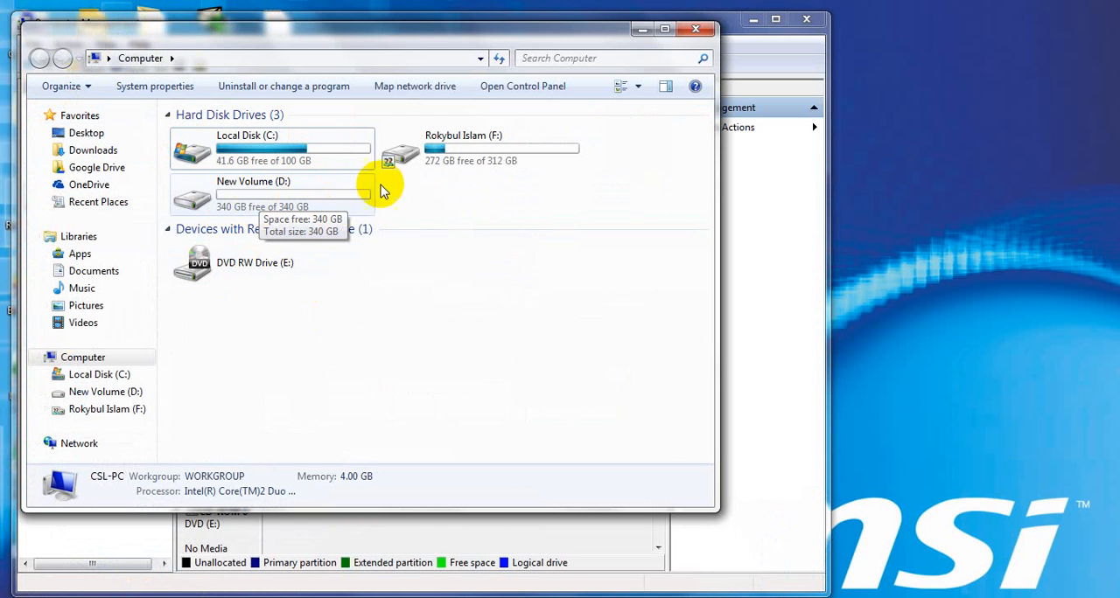
{"action": "left_click_drag", "start_coordinate": [554, 43], "coordinate": [1053, 128]}
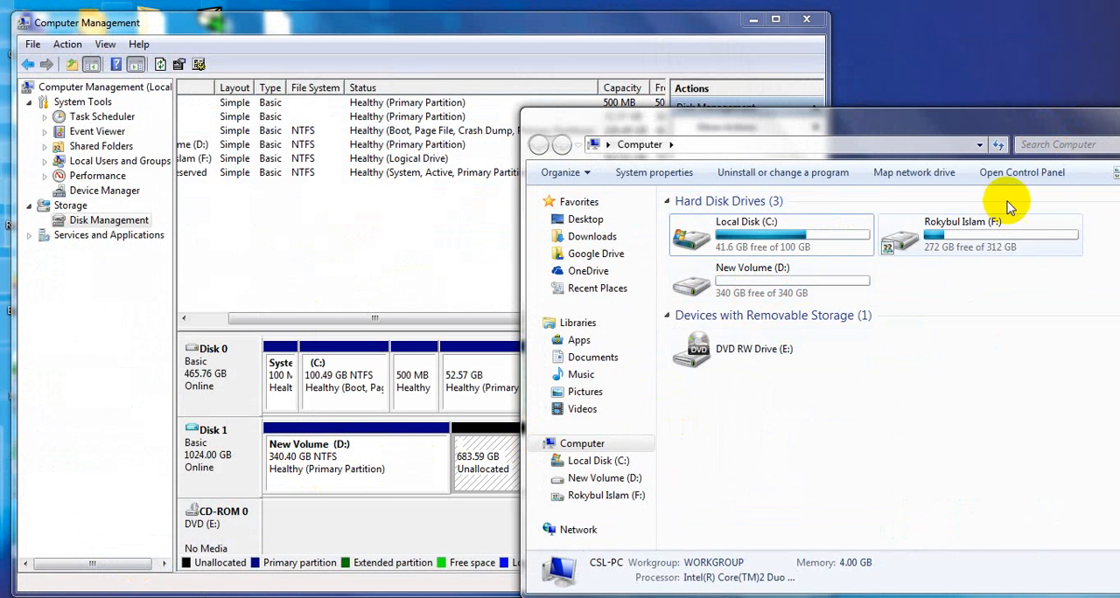
{"action": "left_click_drag", "start_coordinate": [1005, 120], "coordinate": [744, 132]}
{"action": "left_click", "coordinate": [875, 128]}
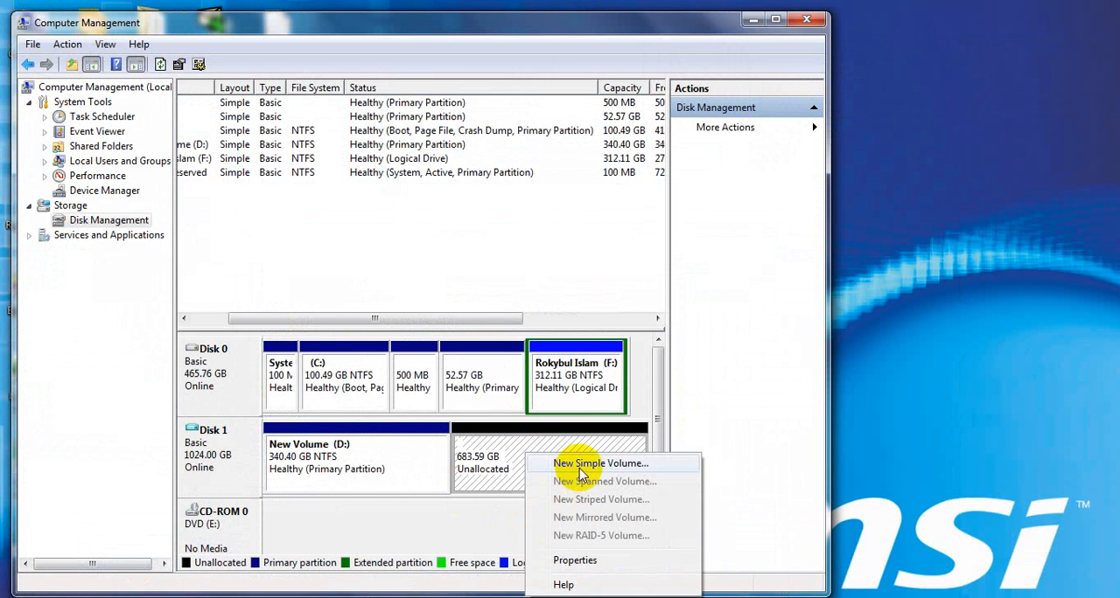
Create a 30000 MB simple volume on Disk 1's unallocated space with drive letter G, quick-formatted as NTFS and labelled New Volume
{"action": "left_click", "coordinate": [581, 465]}
{"action": "left_click", "coordinate": [494, 397]}
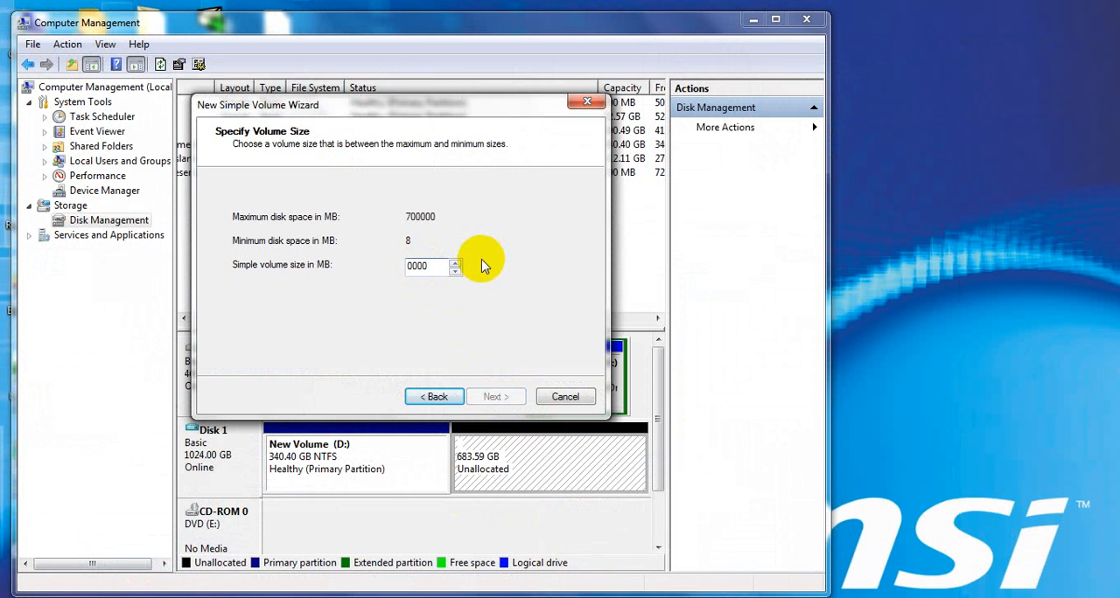
{"action": "left_click", "coordinate": [504, 404]}
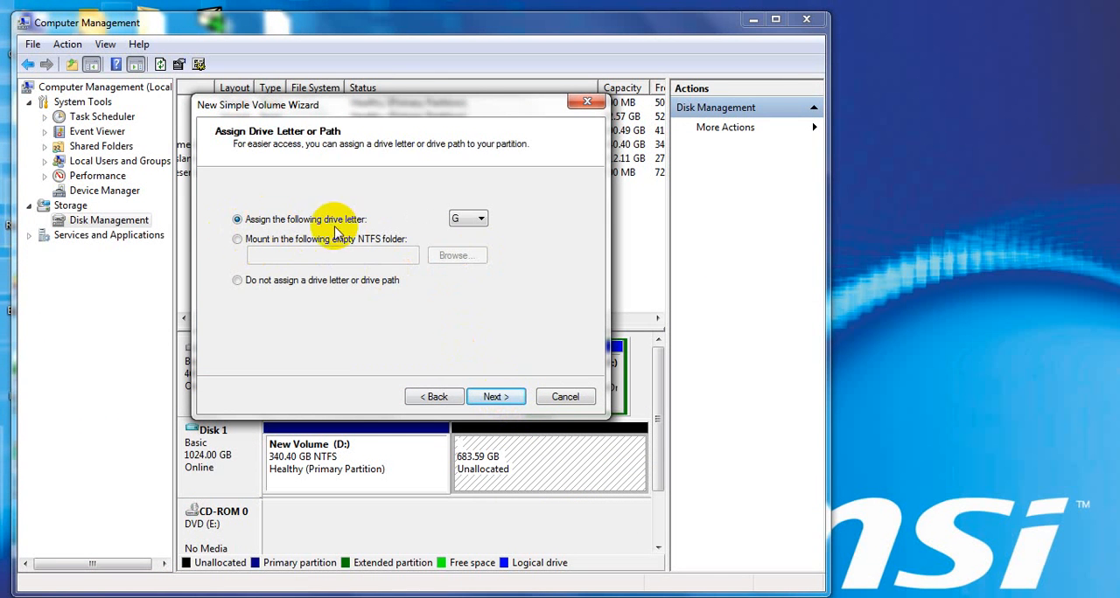
{"action": "left_click", "coordinate": [495, 404]}
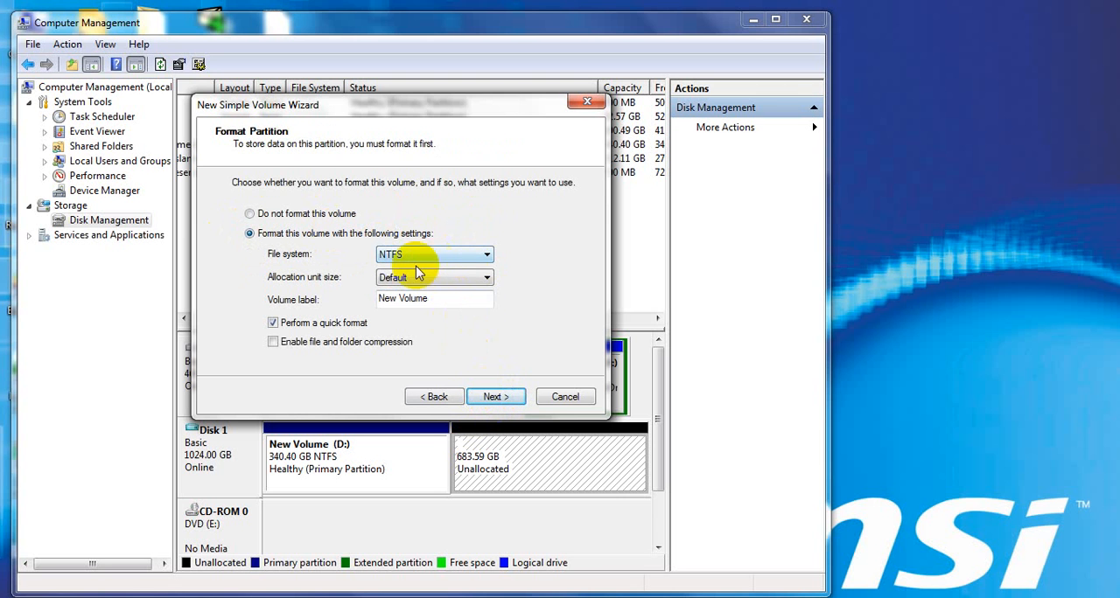
{"action": "left_click", "coordinate": [492, 399]}
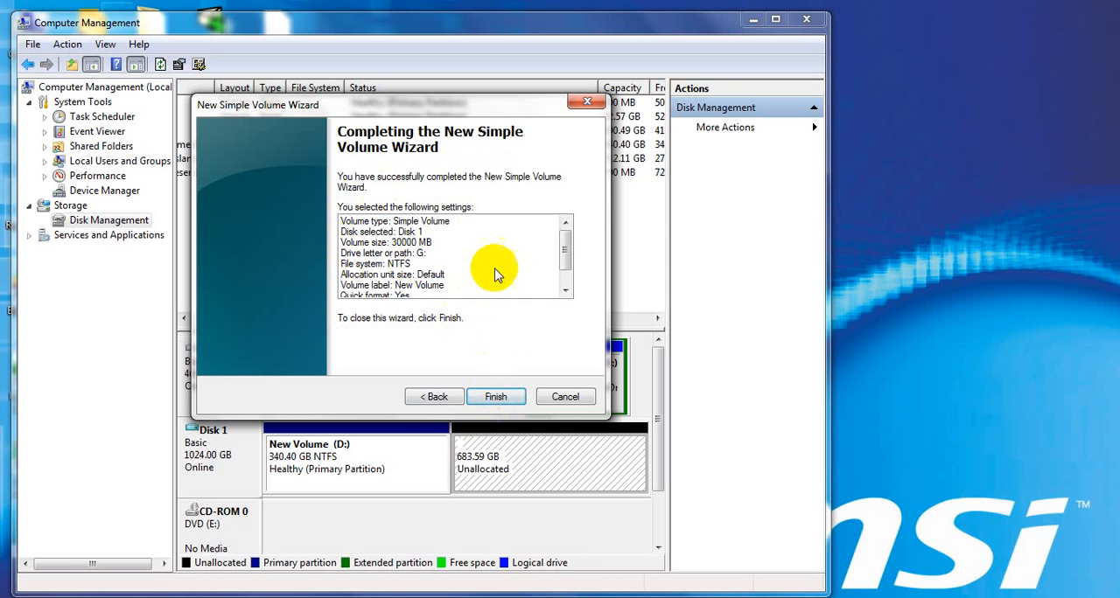
{"action": "scroll", "coordinate": [549, 249], "scroll_direction": "down", "scroll_amount": 1}
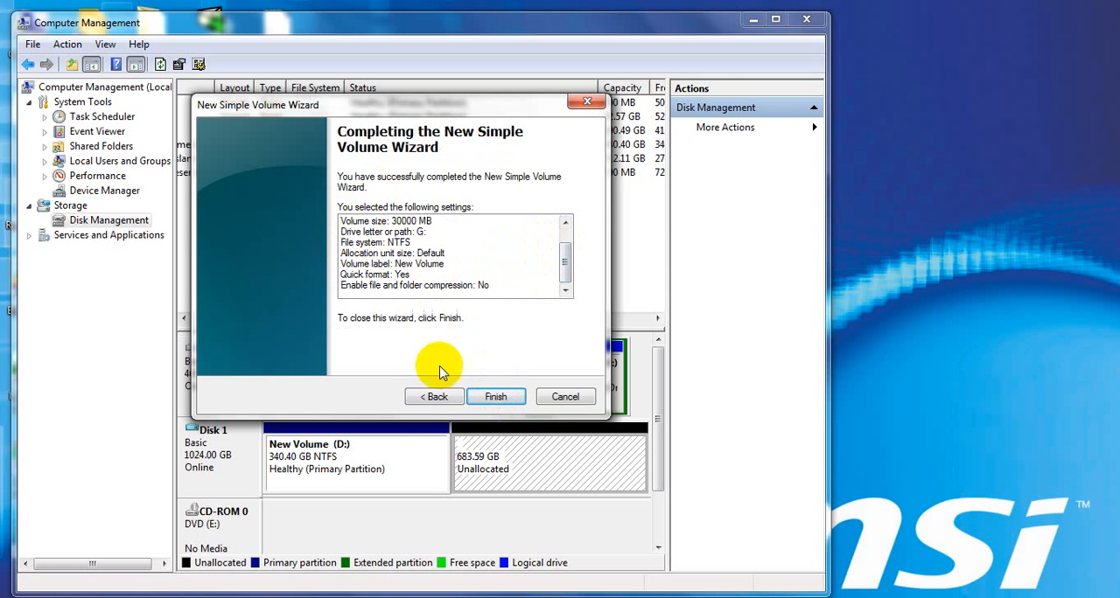
{"action": "left_click", "coordinate": [496, 396]}
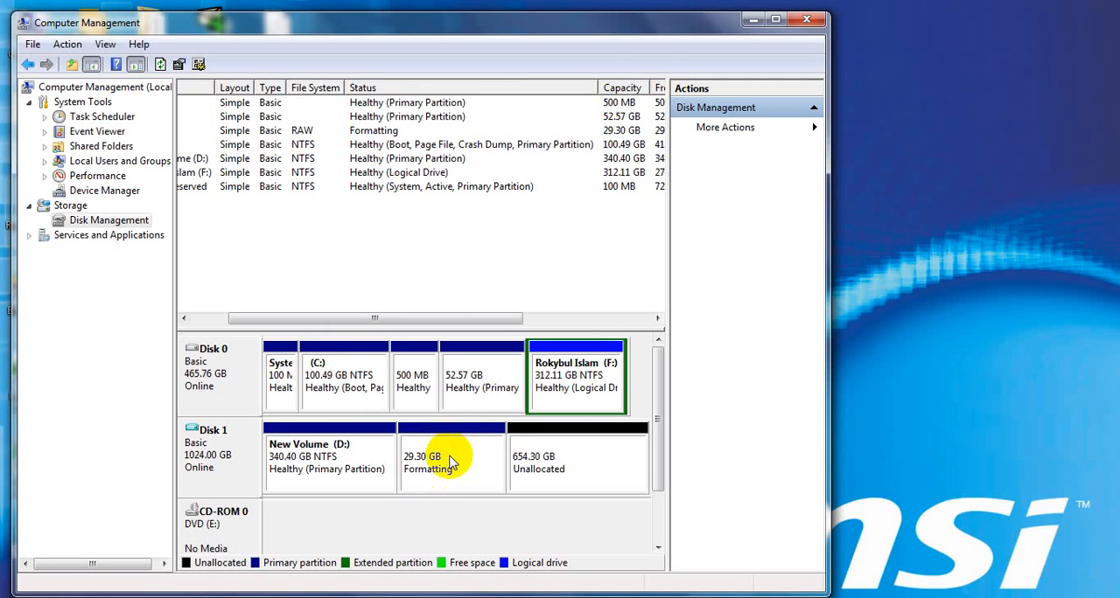
{"action": "left_click", "coordinate": [542, 471]}
{"action": "right_click", "coordinate": [556, 463]}
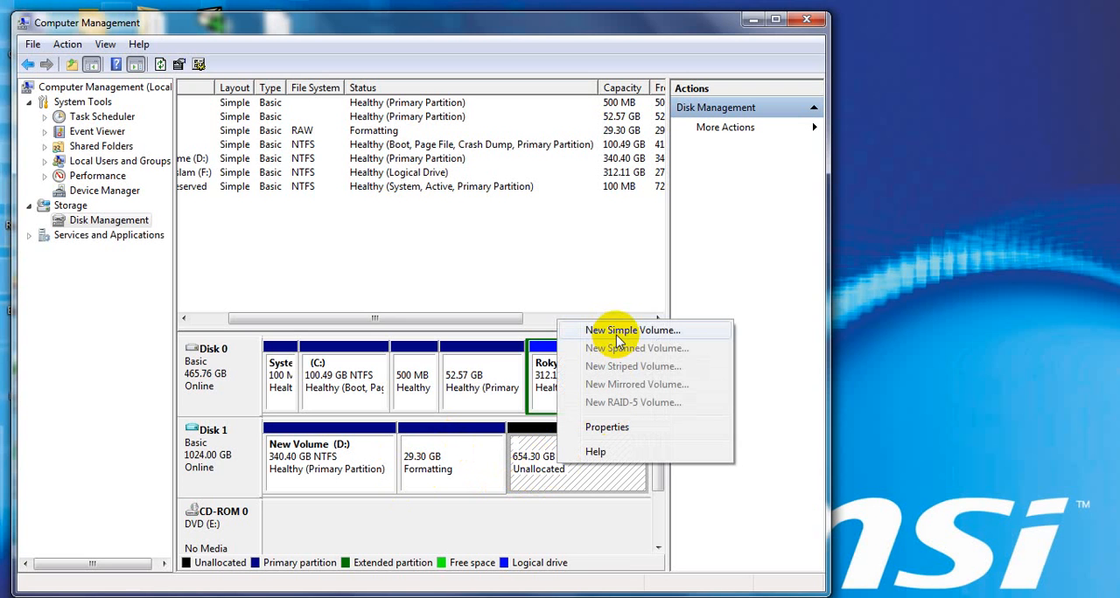
{"action": "left_click", "coordinate": [616, 333]}
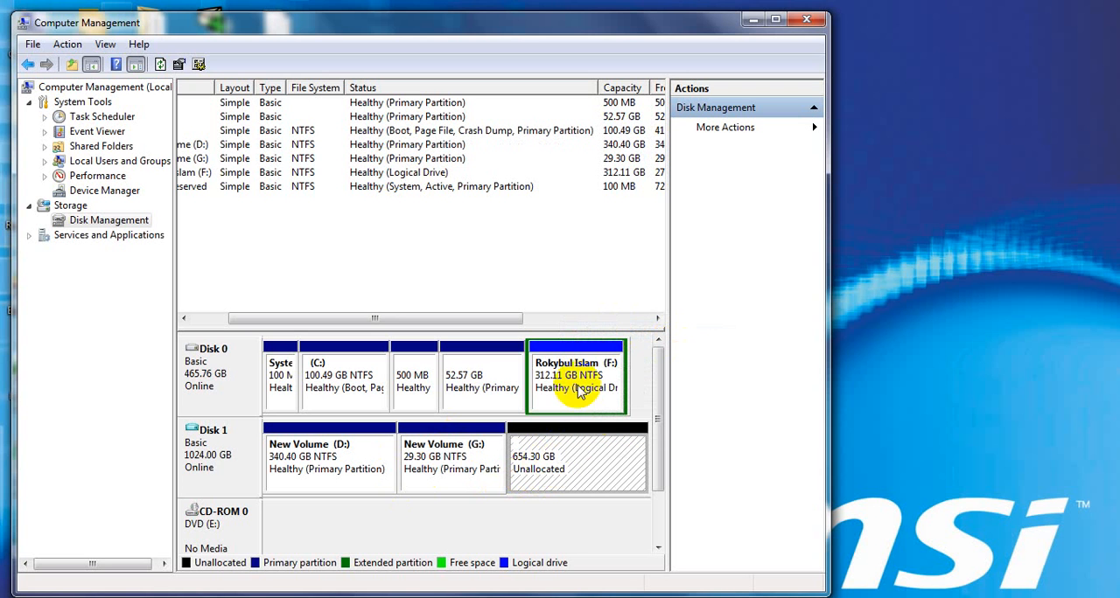
Create a 670000 MB simple volume on Disk 1's remaining unallocated space with drive letter H, quick-formatted as NTFS and labelled New Volume
{"action": "right_click", "coordinate": [563, 458]}
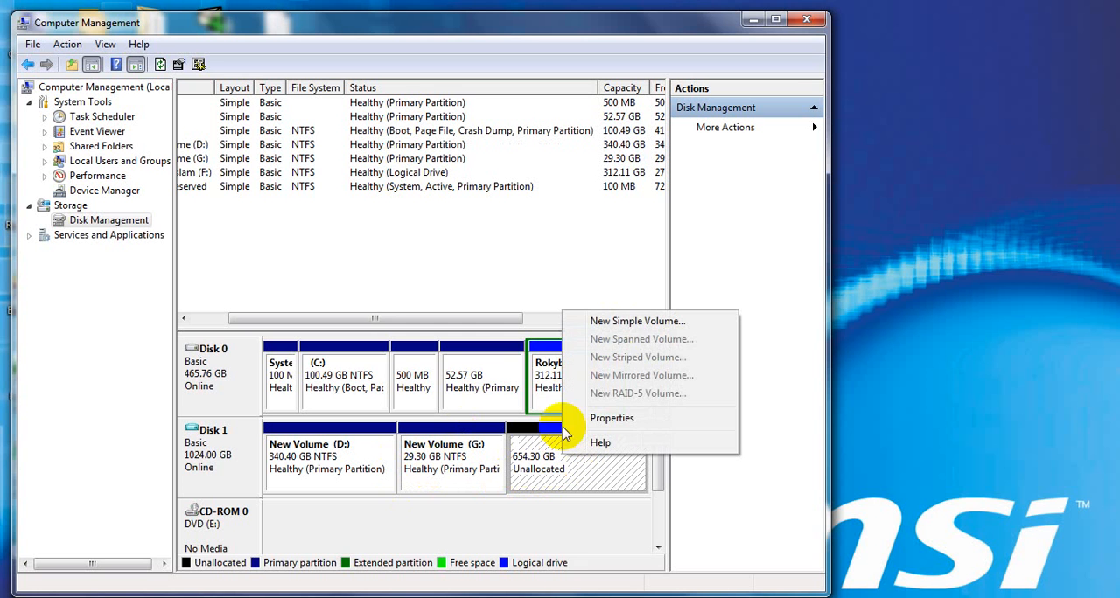
{"action": "left_click", "coordinate": [640, 324]}
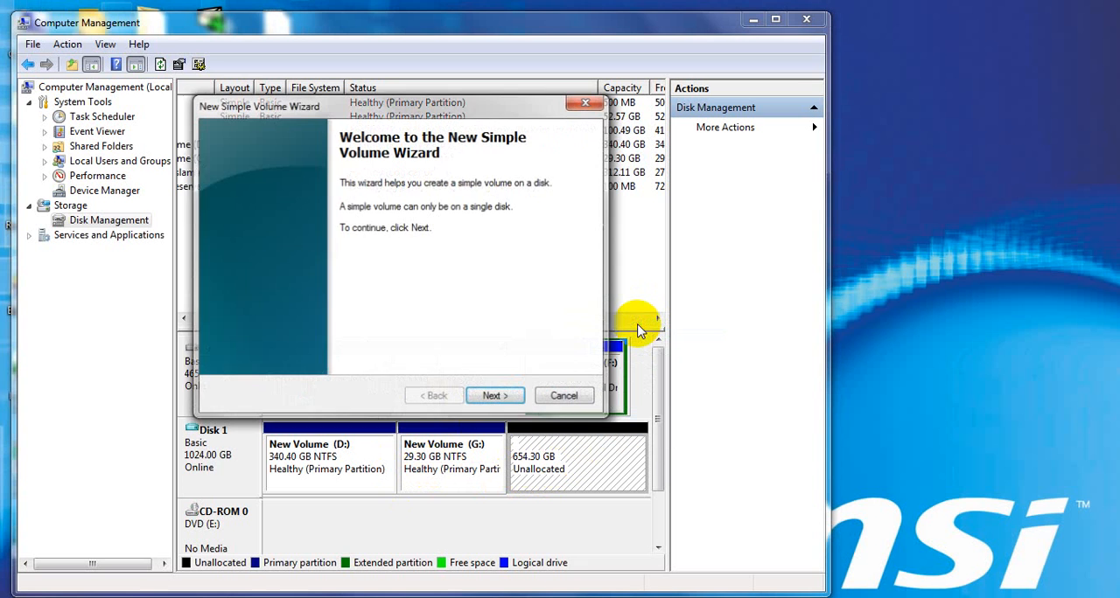
{"action": "left_click", "coordinate": [495, 397]}
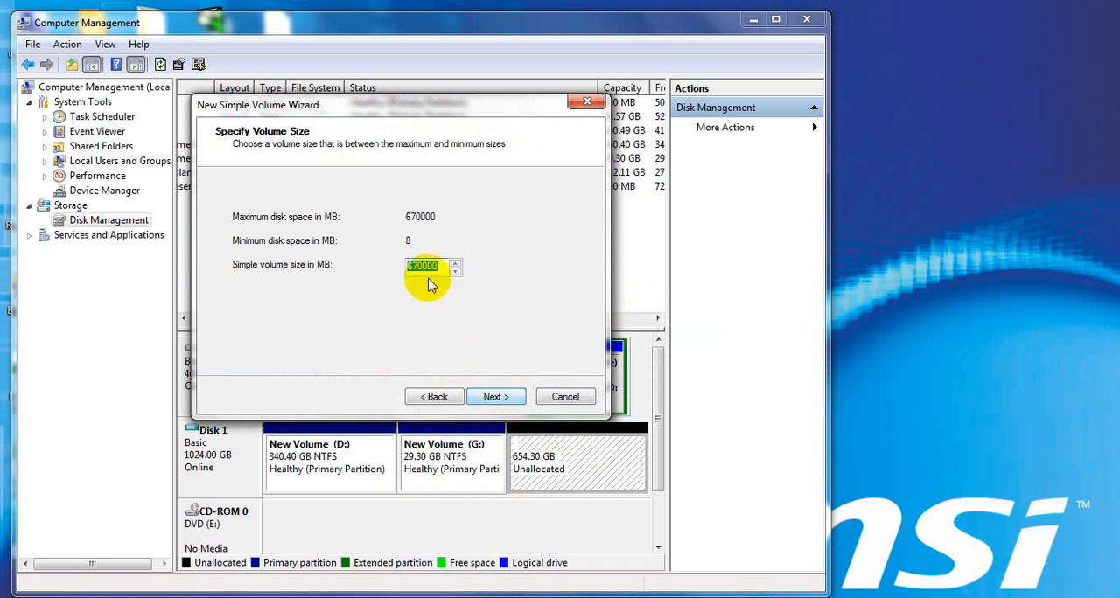
{"action": "left_click", "coordinate": [497, 397]}
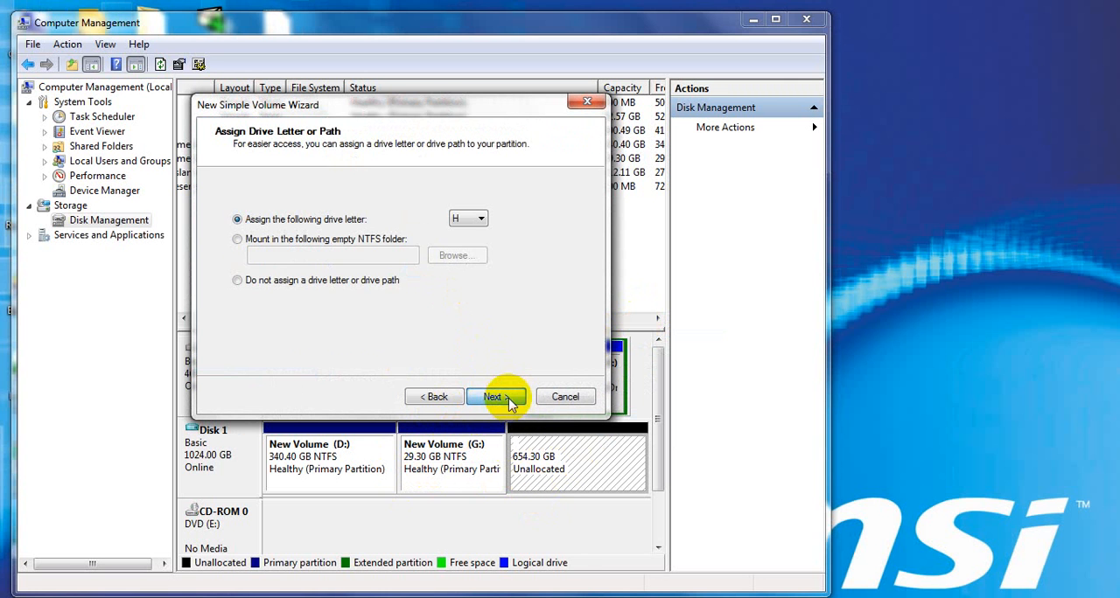
{"action": "left_click", "coordinate": [507, 399]}
{"action": "left_click", "coordinate": [507, 398]}
{"action": "left_click", "coordinate": [507, 398]}
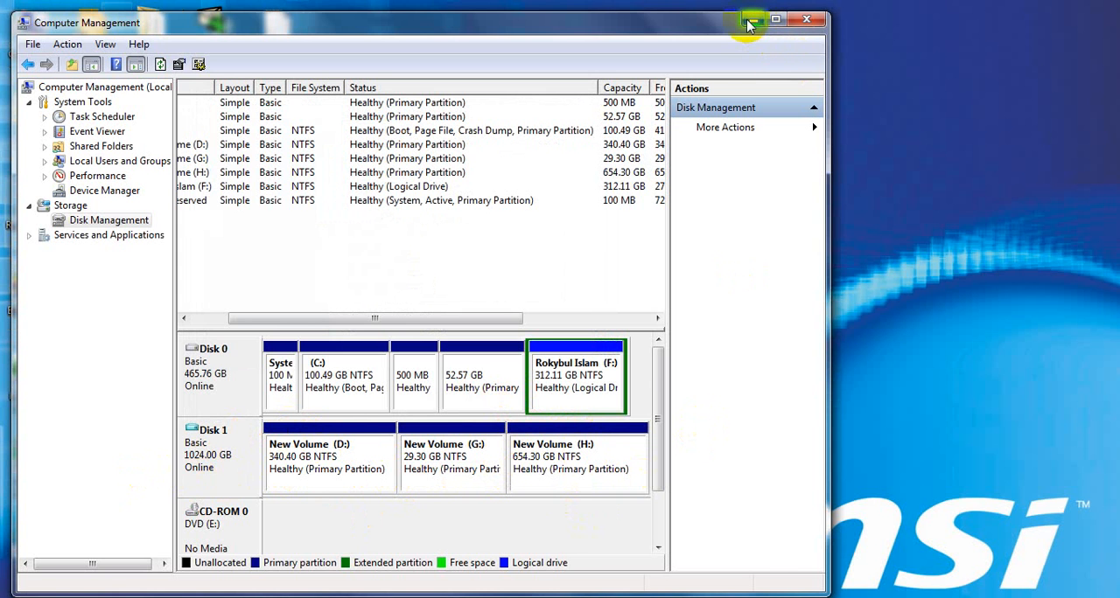
Minimize Computer Management and dismiss the AutoPlay prompt for the new G: volume, leaving the desktop clear
{"action": "left_click", "coordinate": [749, 21]}
{"action": "right_click", "coordinate": [898, 50]}
{"action": "left_click", "coordinate": [837, 97]}
{"action": "left_click", "coordinate": [673, 92]}
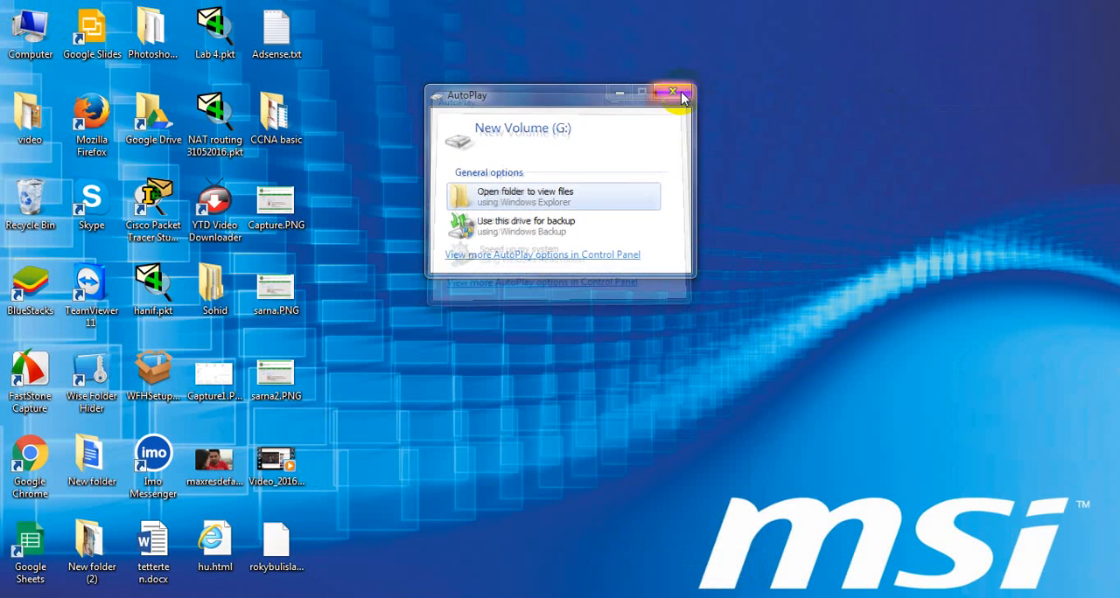
{"action": "right_click", "coordinate": [688, 100]}
{"action": "left_click", "coordinate": [732, 143]}
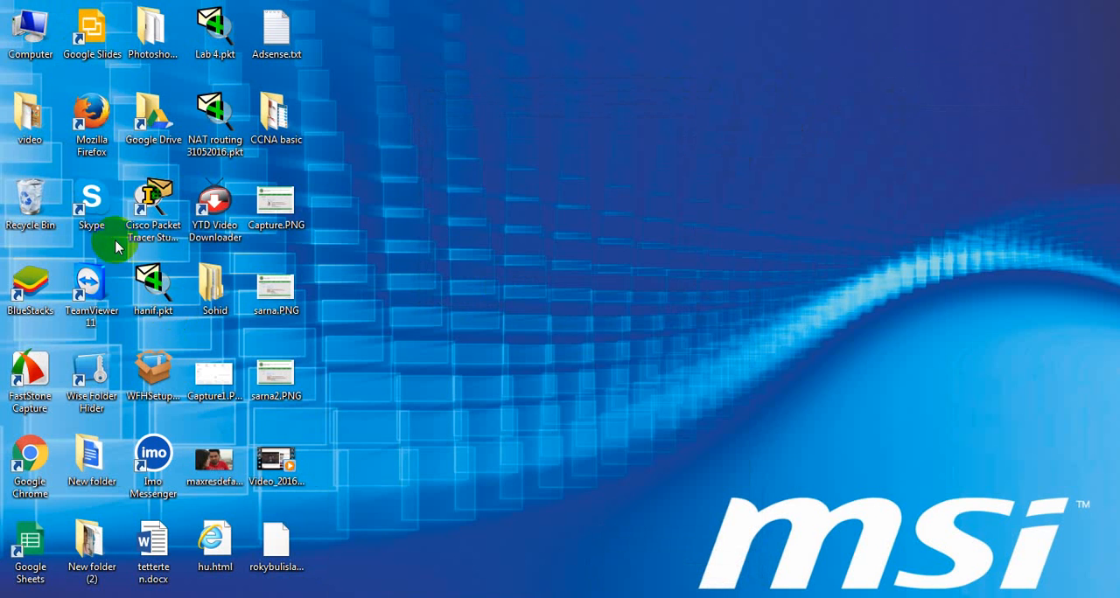
Examine the refreshed drive list in the Computer window for the new D:, G: and H: volumes, and minimize the window
{"action": "double_click", "coordinate": [25, 42]}
{"action": "double_click", "coordinate": [901, 130]}
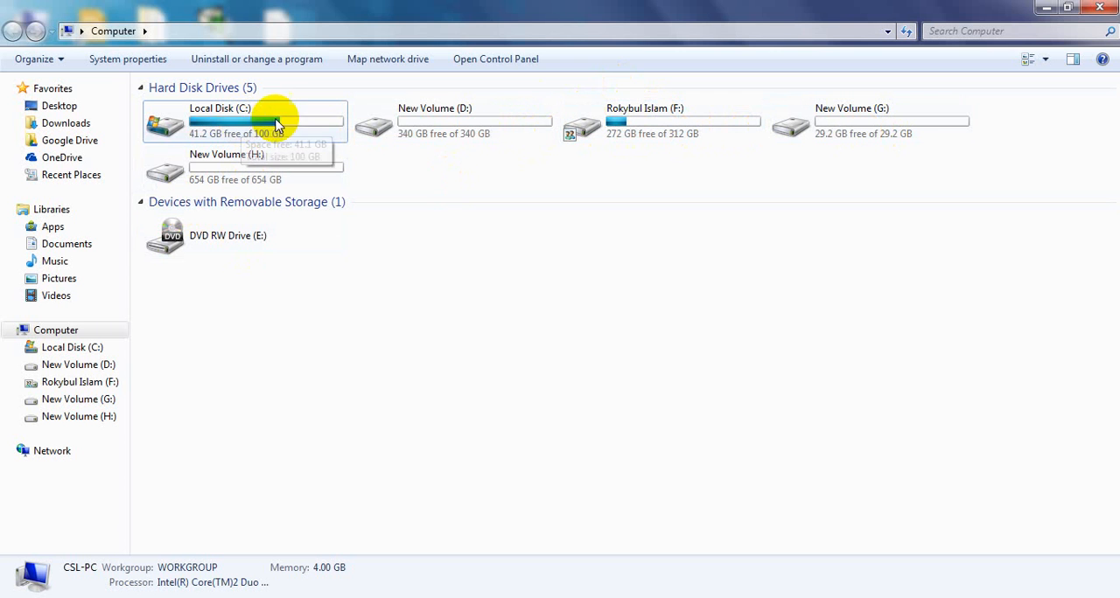
{"action": "left_click_drag", "start_coordinate": [637, 118], "coordinate": [579, 155]}
{"action": "right_click", "coordinate": [612, 293]}
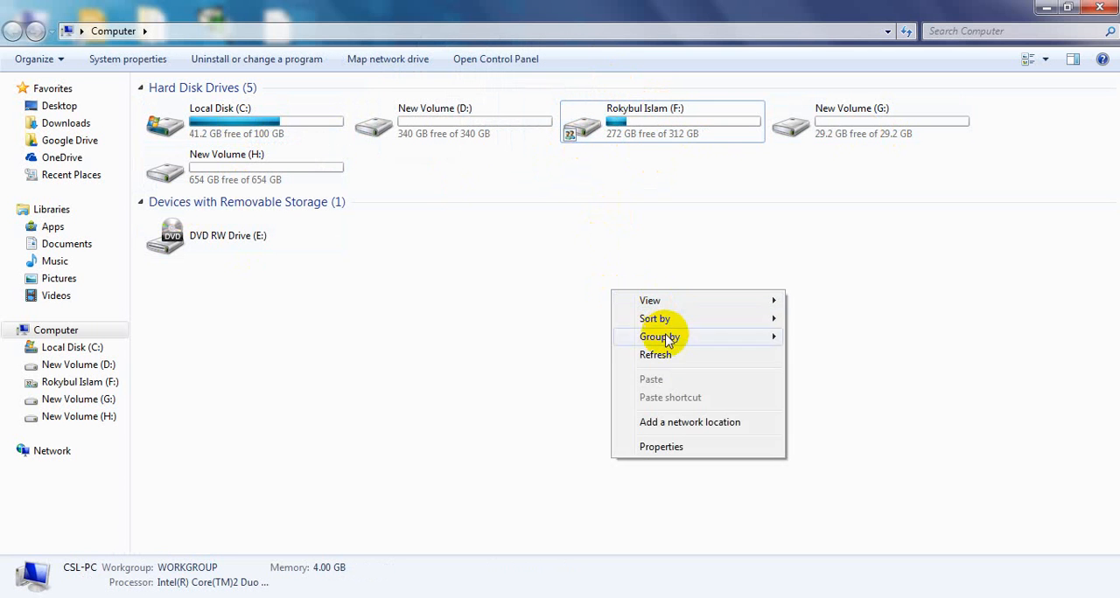
{"action": "left_click", "coordinate": [659, 369]}
{"action": "right_click", "coordinate": [493, 245]}
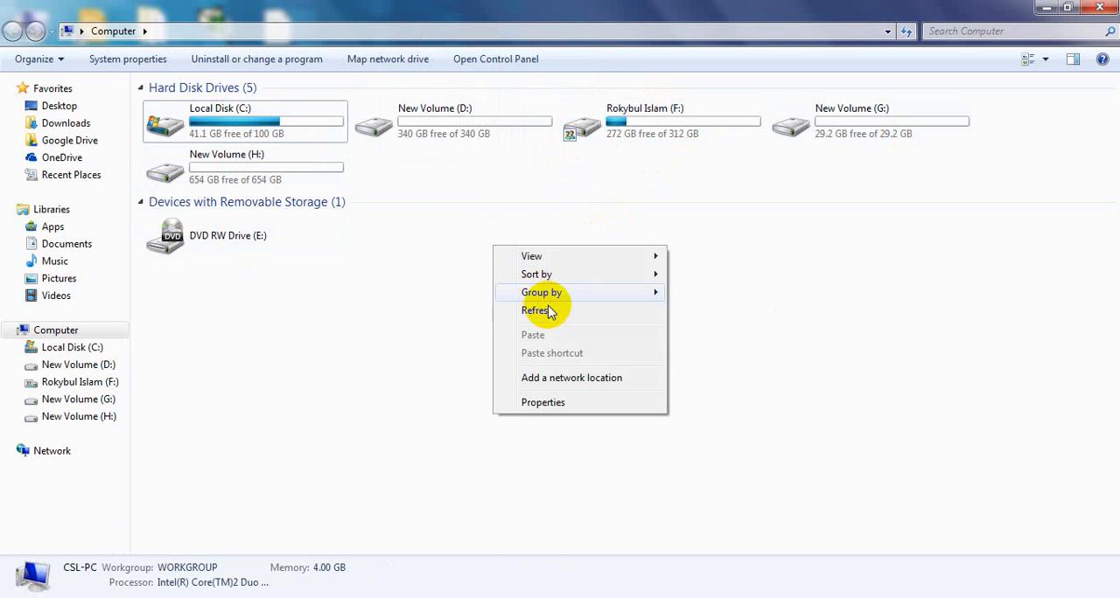
{"action": "left_click", "coordinate": [550, 306]}
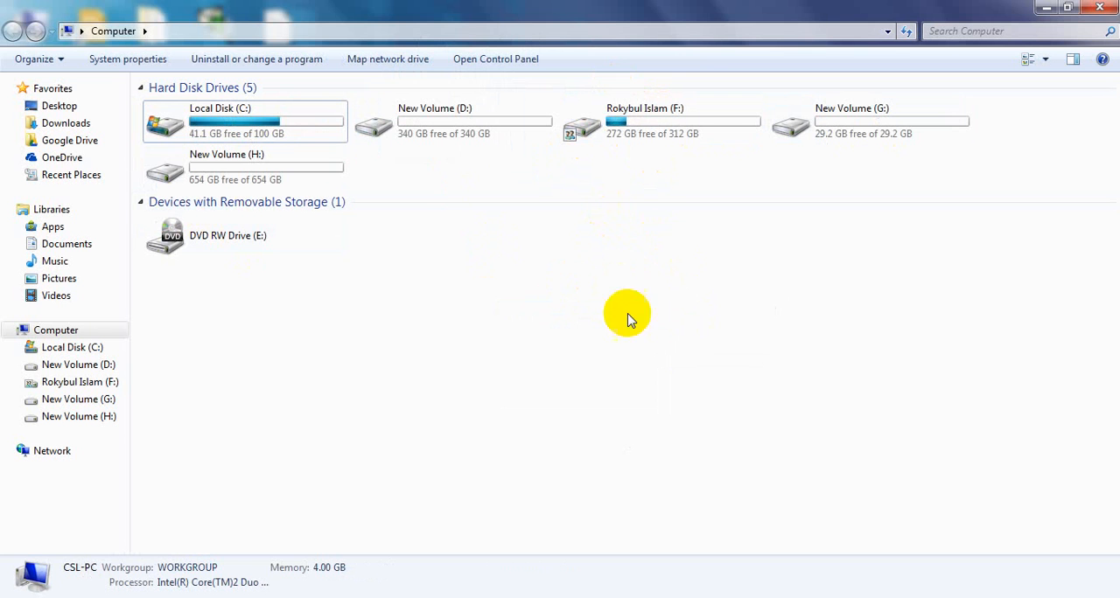
{"action": "right_click", "coordinate": [666, 304]}
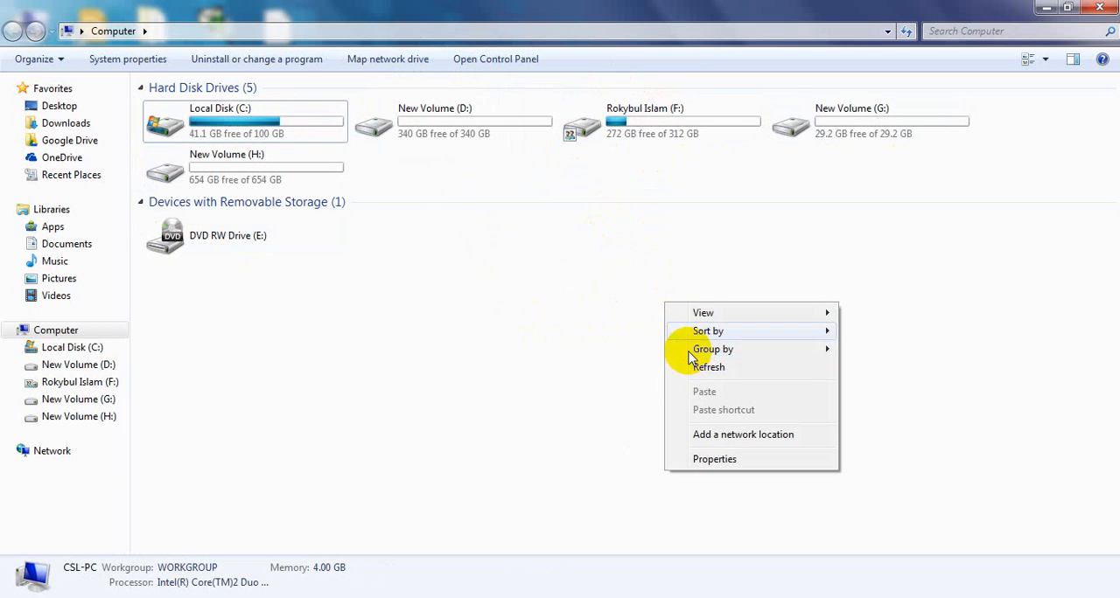
{"action": "left_click", "coordinate": [697, 368]}
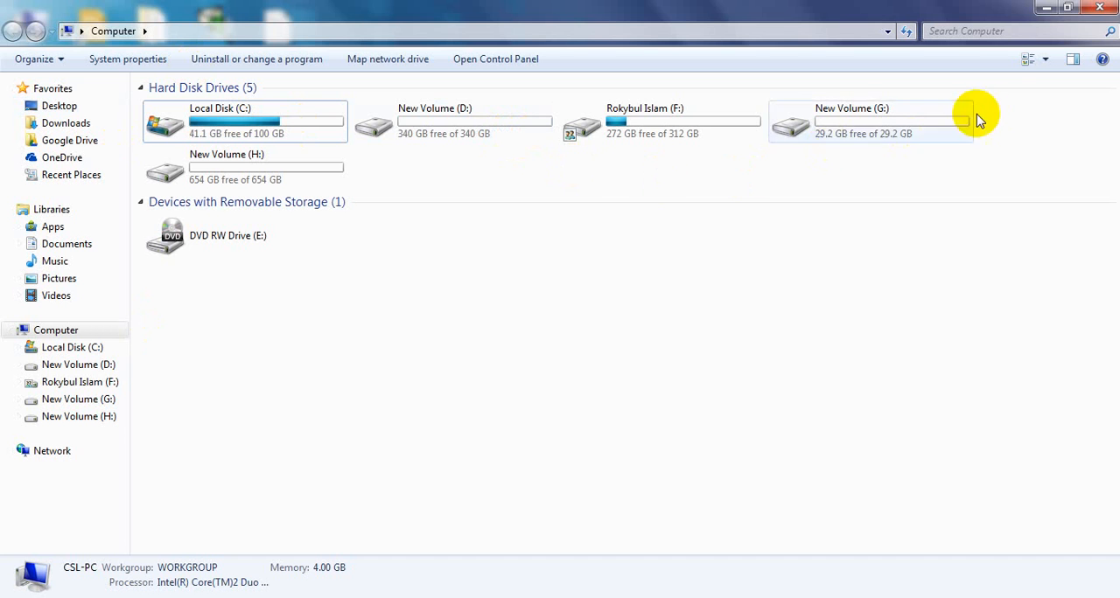
{"action": "left_click", "coordinate": [1050, 9]}
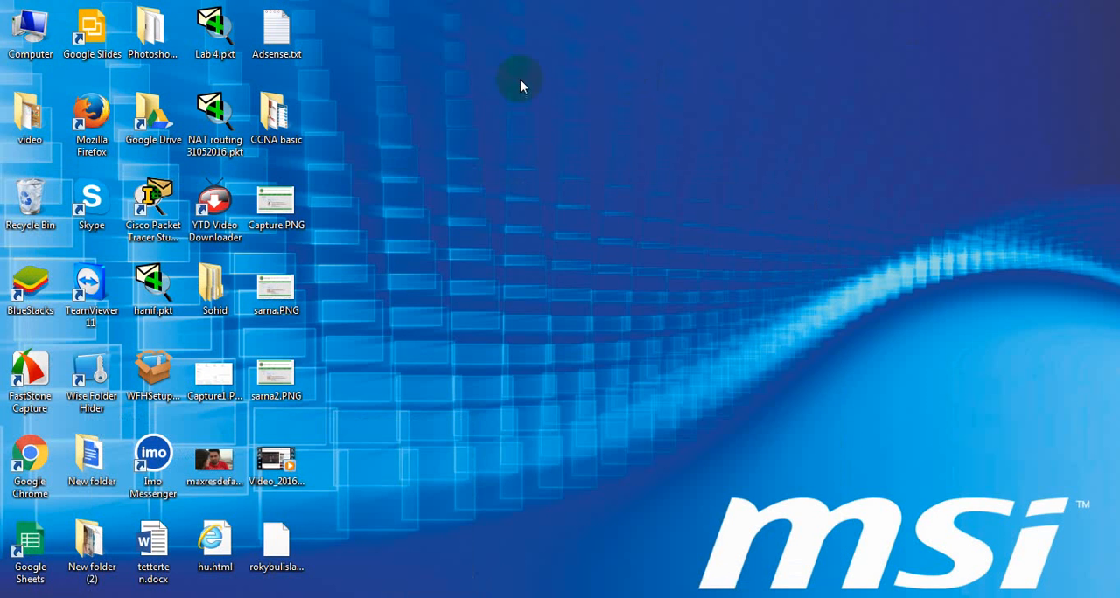
{"action": "right_click", "coordinate": [520, 81]}
{"action": "left_click", "coordinate": [586, 132]}
{"action": "right_click", "coordinate": [558, 106]}
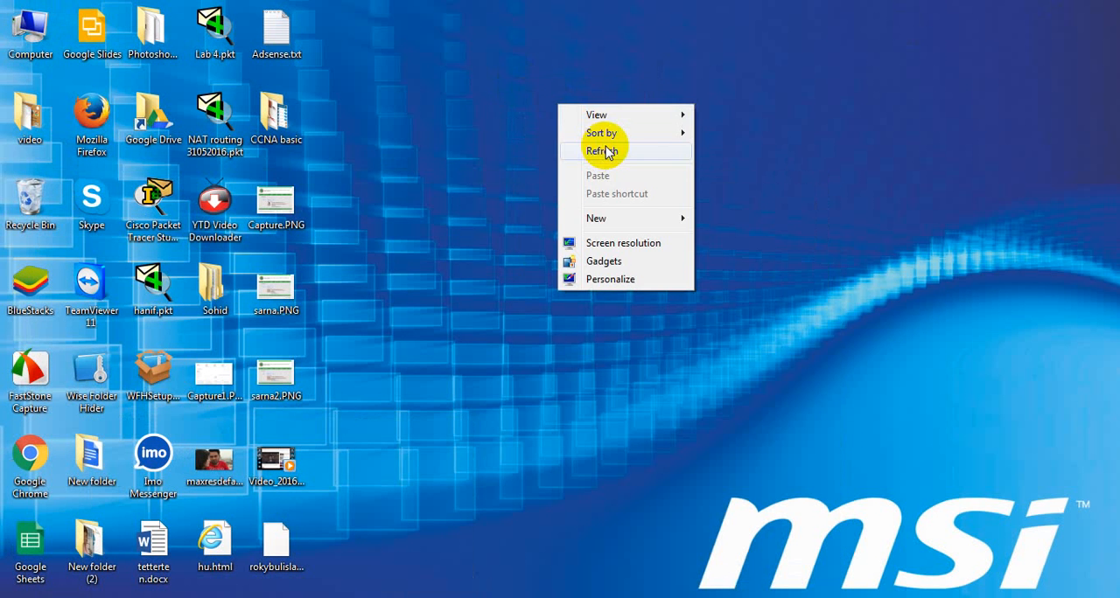
{"action": "left_click", "coordinate": [606, 153]}
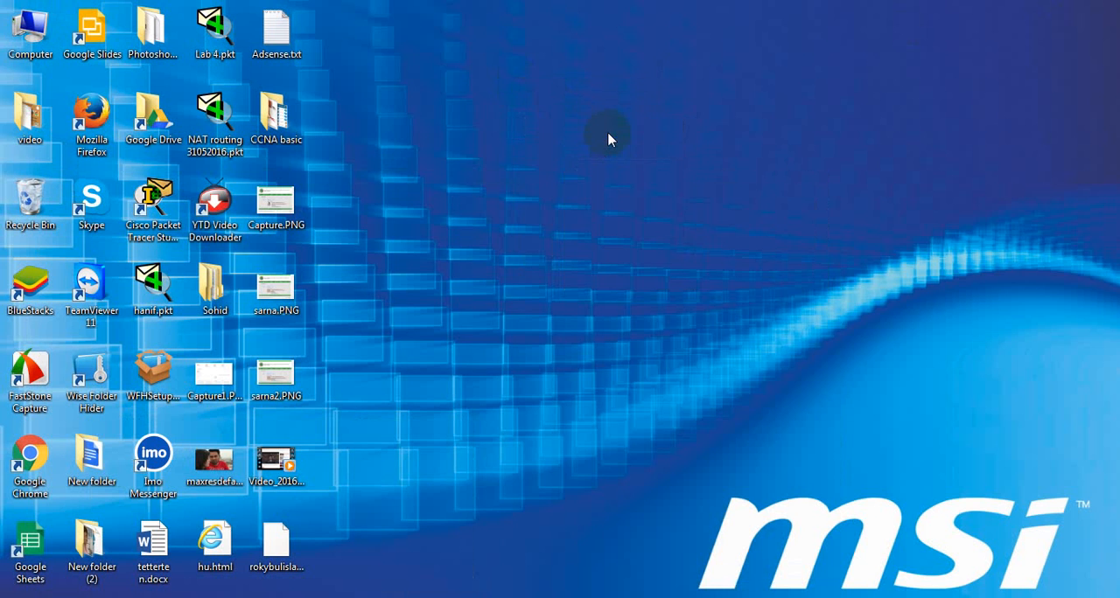